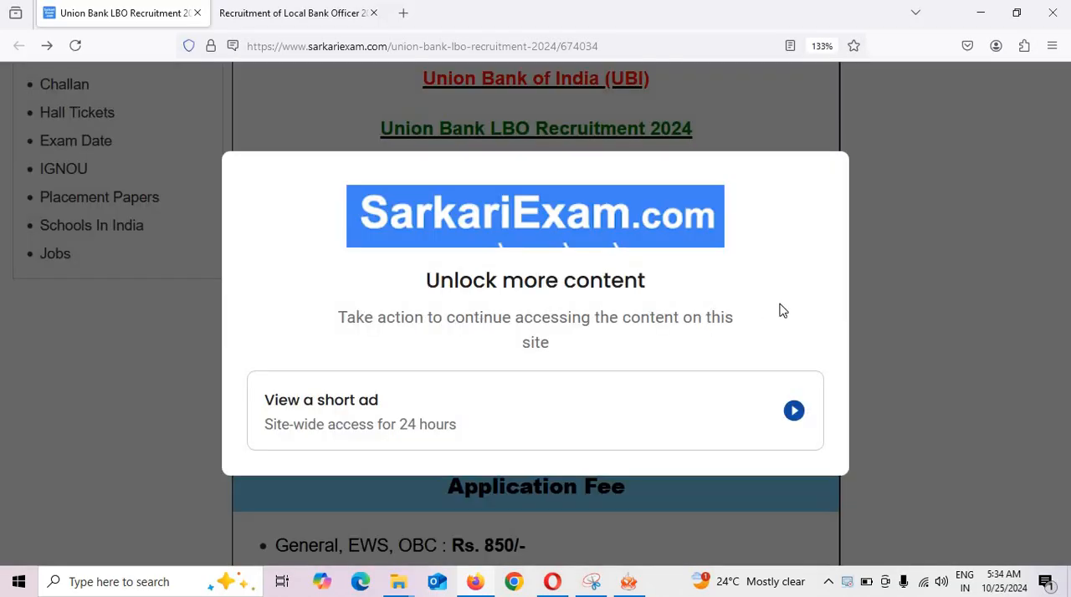
Reload the Union Bank LBO recruitment page and review its important dates, application fee and age limit.
click(74, 45)
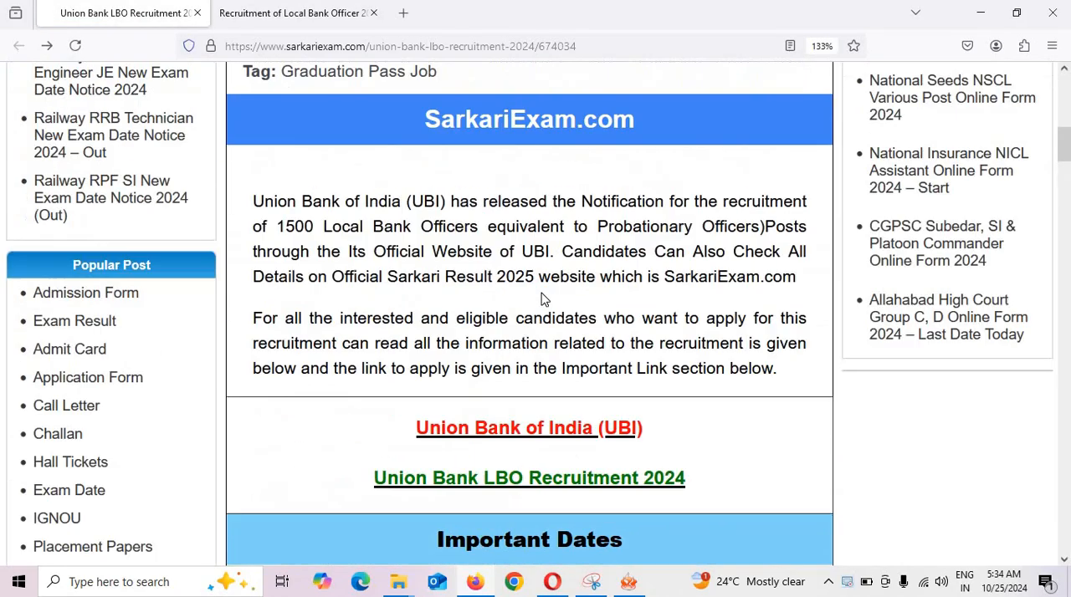
scroll(544, 435, down, 7)
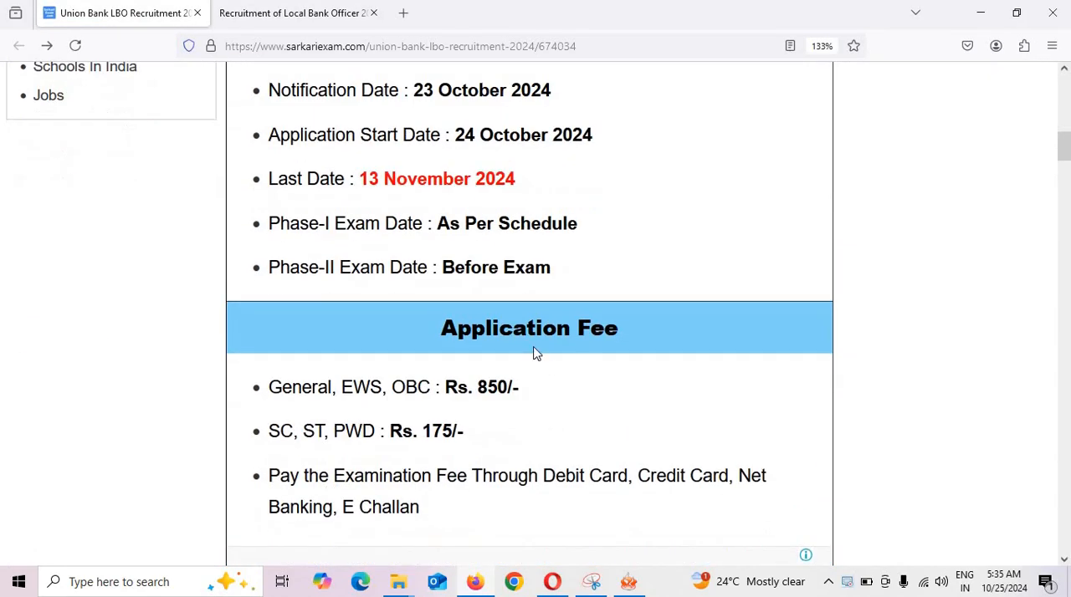
scroll(540, 251, down, 3)
scroll(627, 251, down, 10)
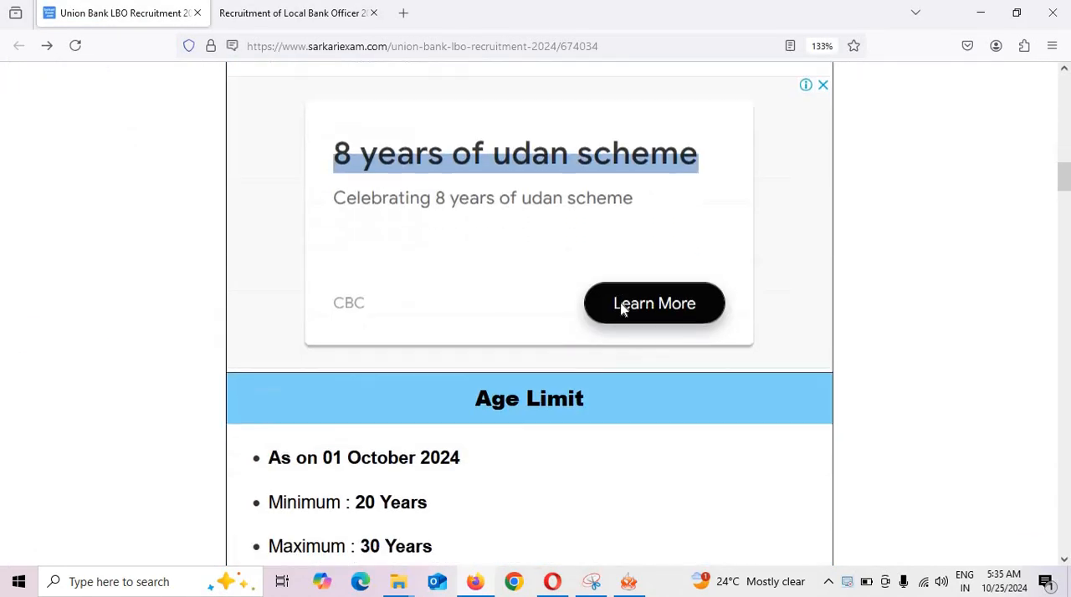
scroll(598, 256, down, 5)
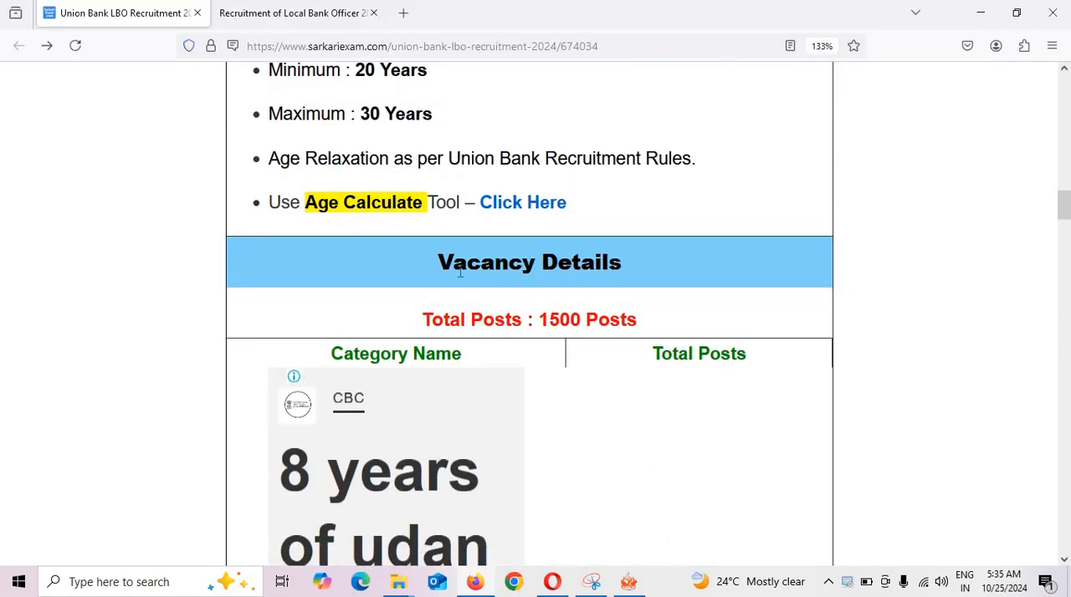
scroll(633, 310, down, 7)
scroll(633, 310, up, 5)
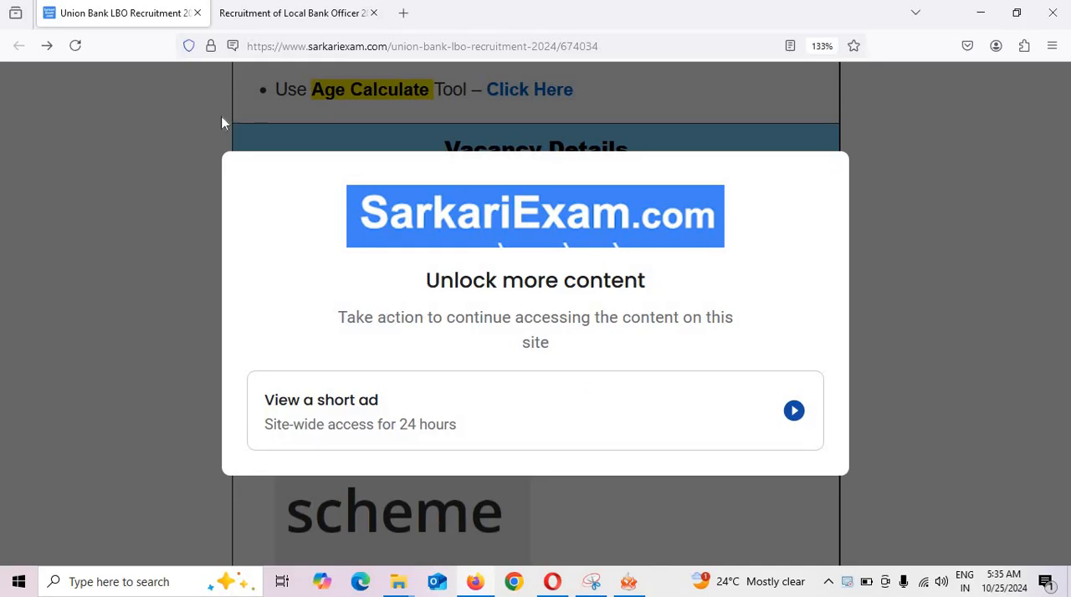
Reload the recruitment page again and review the vacancy details, educational qualification and how-to-apply sections.
click(74, 46)
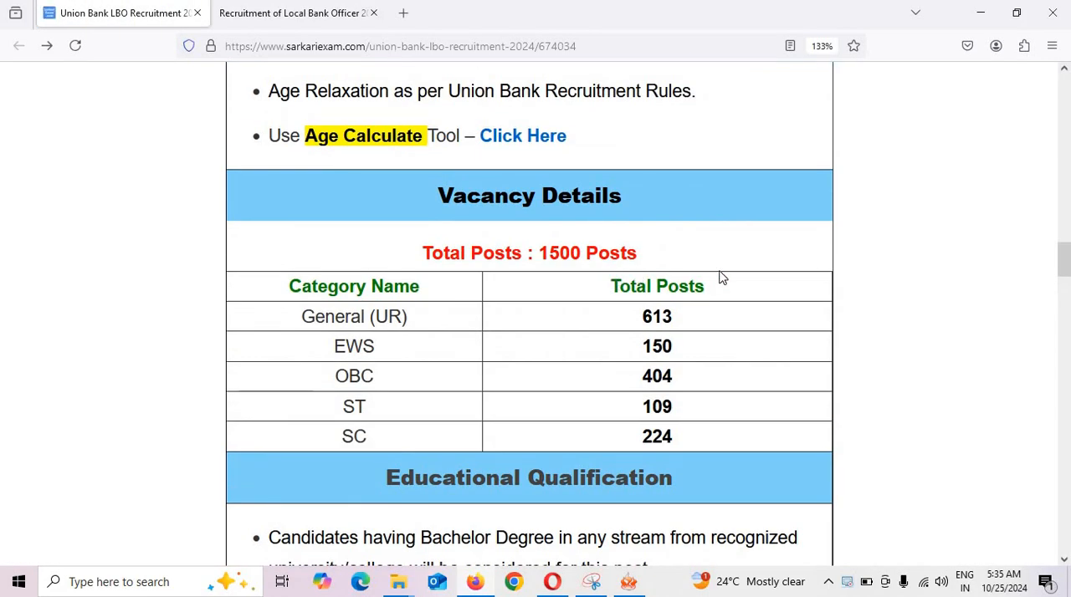
scroll(677, 263, down, 1)
scroll(686, 304, down, 1)
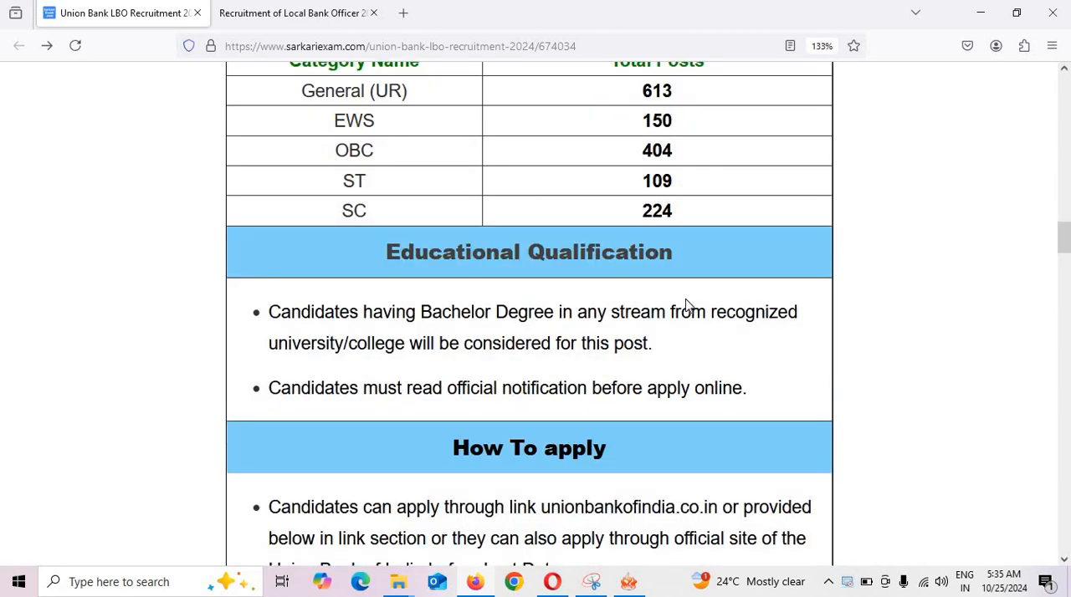
scroll(682, 318, down, 1)
scroll(677, 327, down, 2)
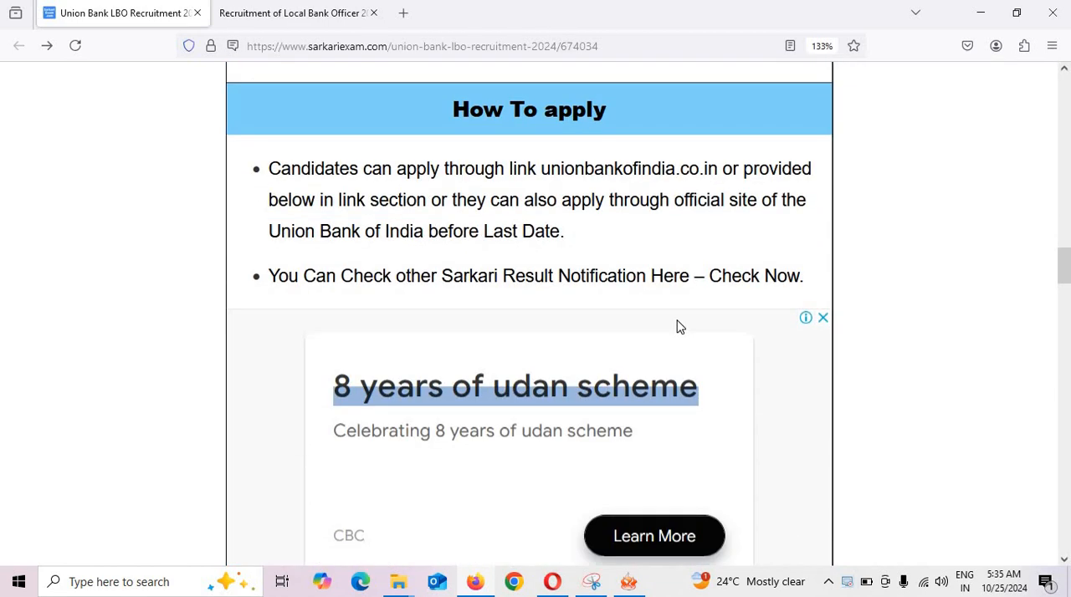
scroll(679, 327, down, 4)
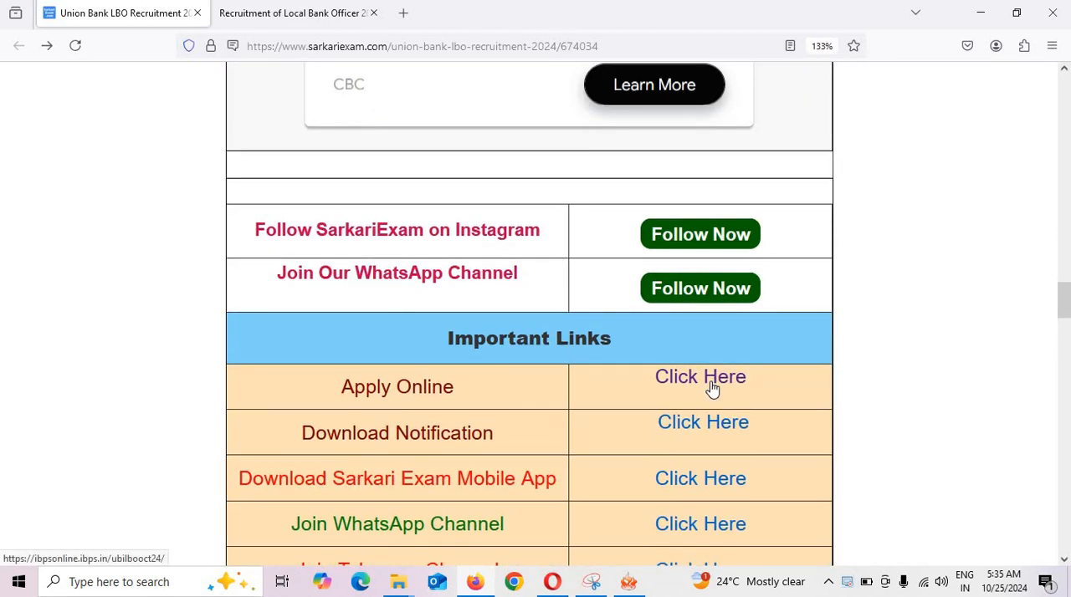
Follow the Apply Online link under Important Links and switch to the Local Bank Officer recruitment portal.
click(710, 387)
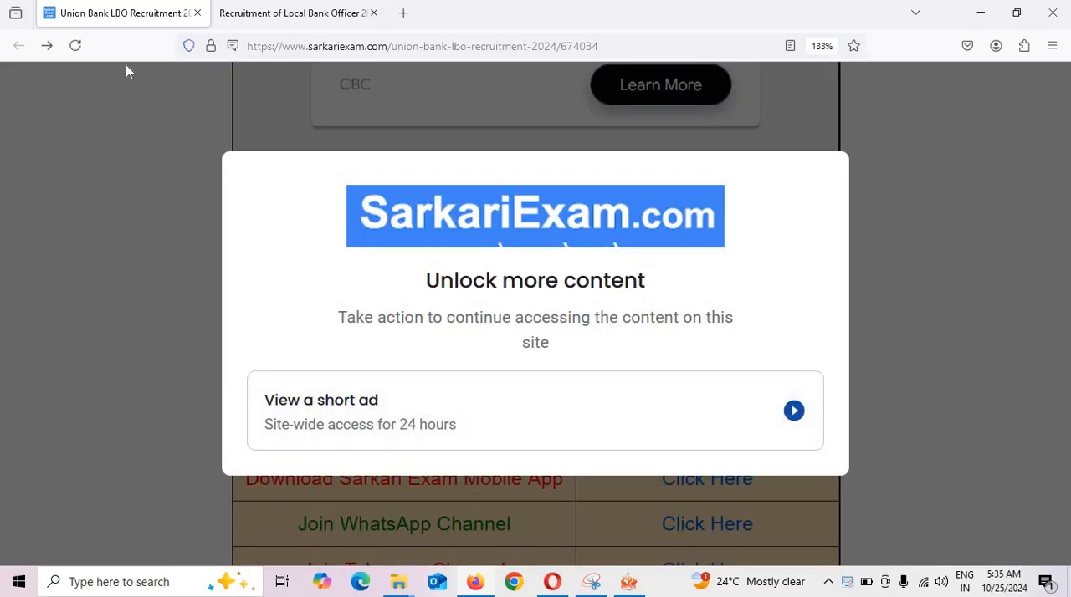
click(232, 18)
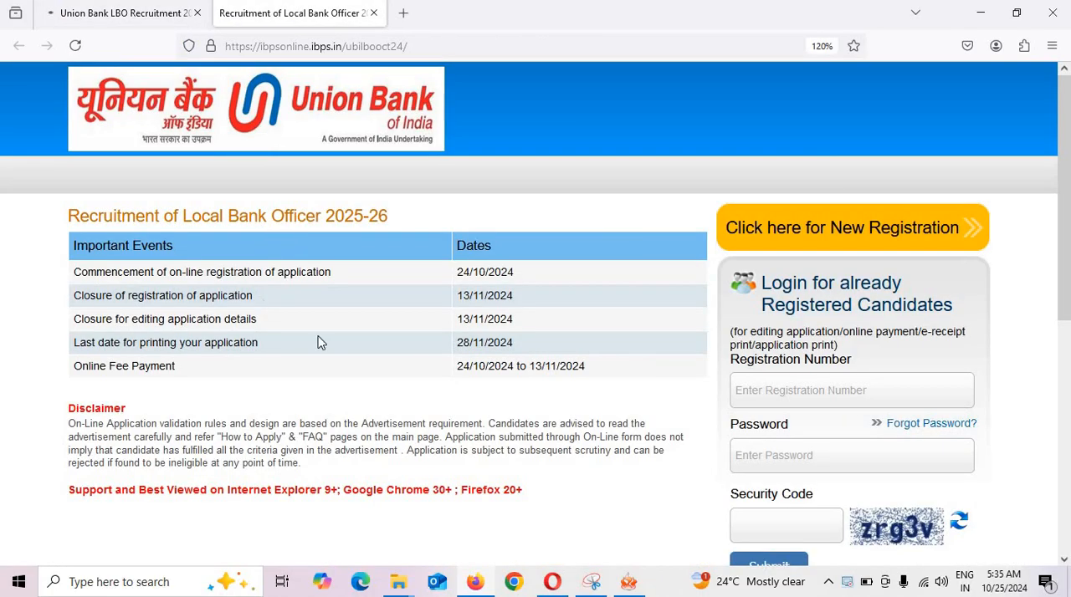
click(94, 24)
scroll(616, 363, up, 10)
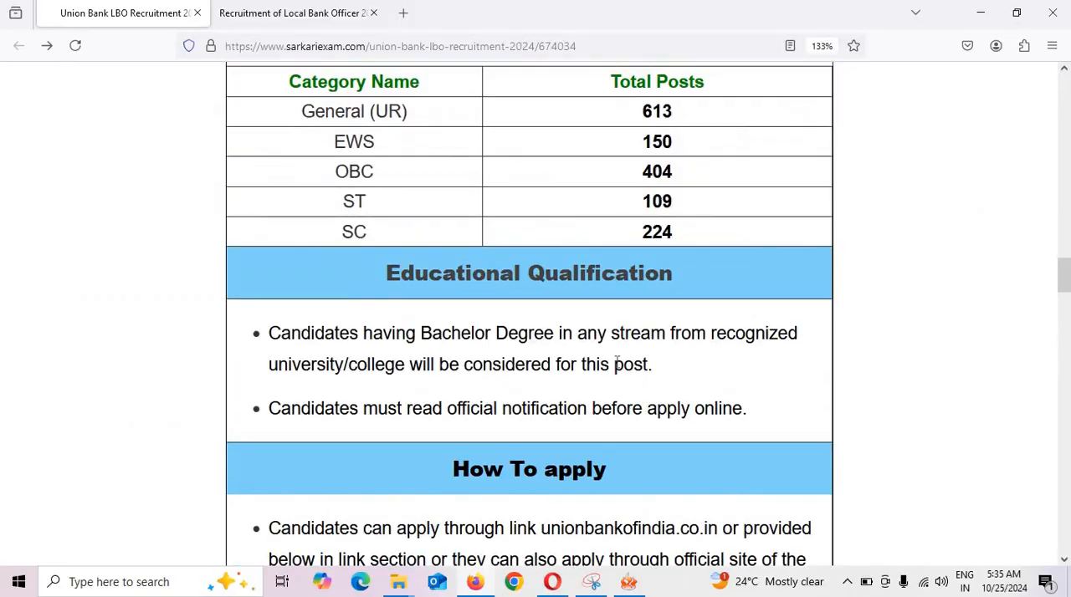
scroll(617, 363, down, 10)
scroll(390, 349, down, 3)
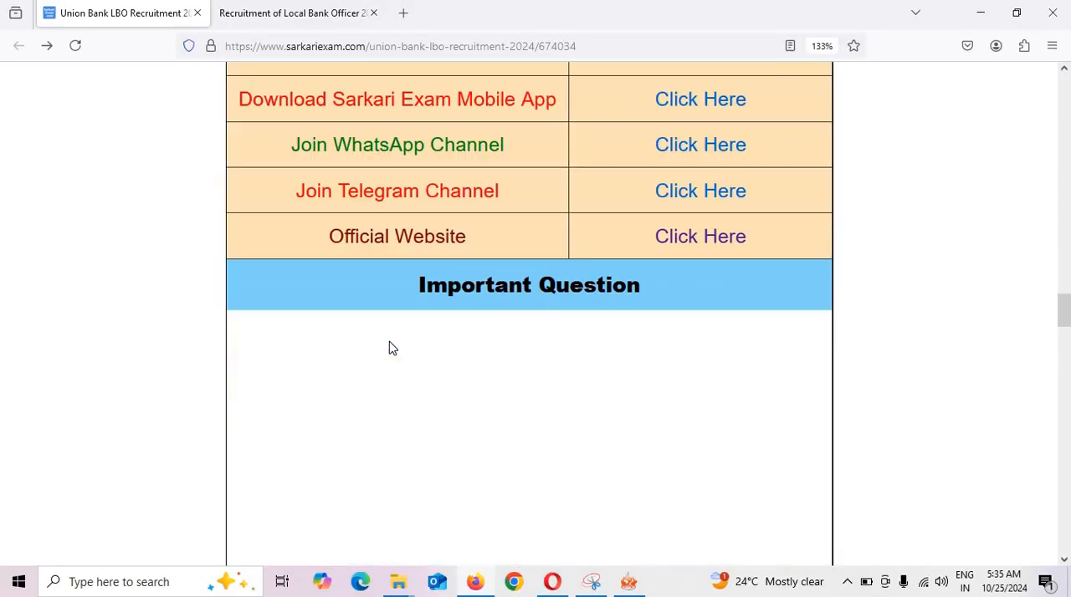
scroll(419, 247, up, 3)
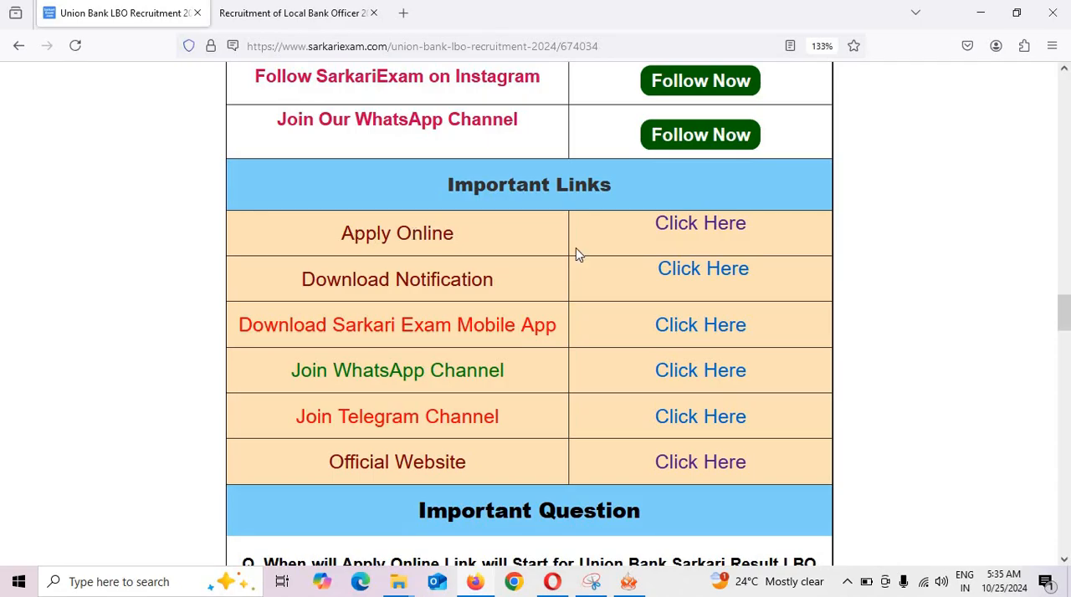
click(704, 229)
click(261, 10)
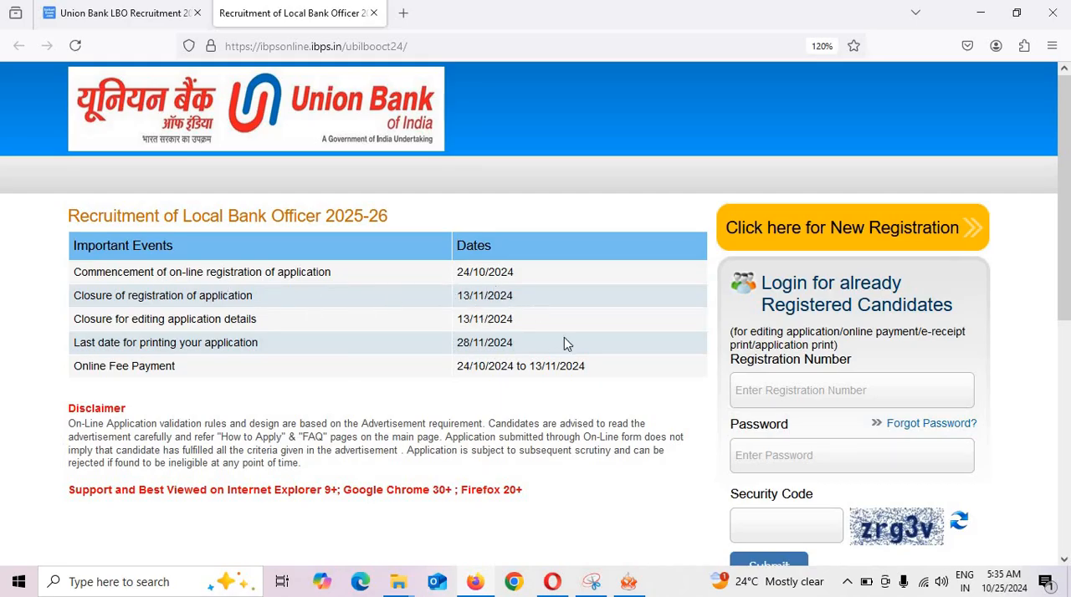
Look over the portal's candidate login area and start a new registration.
scroll(836, 240, down, 3)
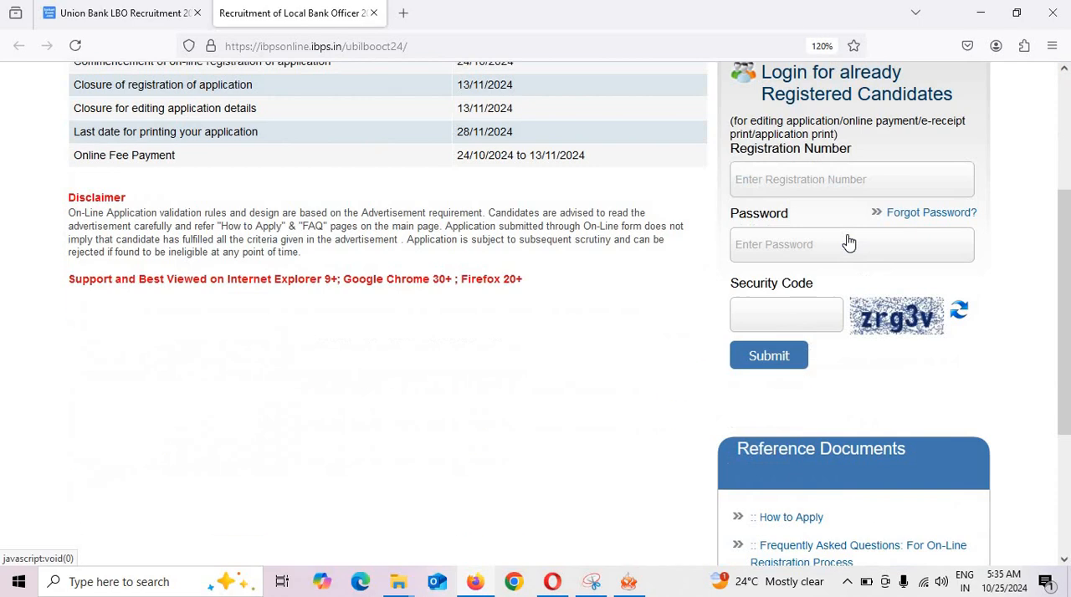
scroll(849, 235, up, 2)
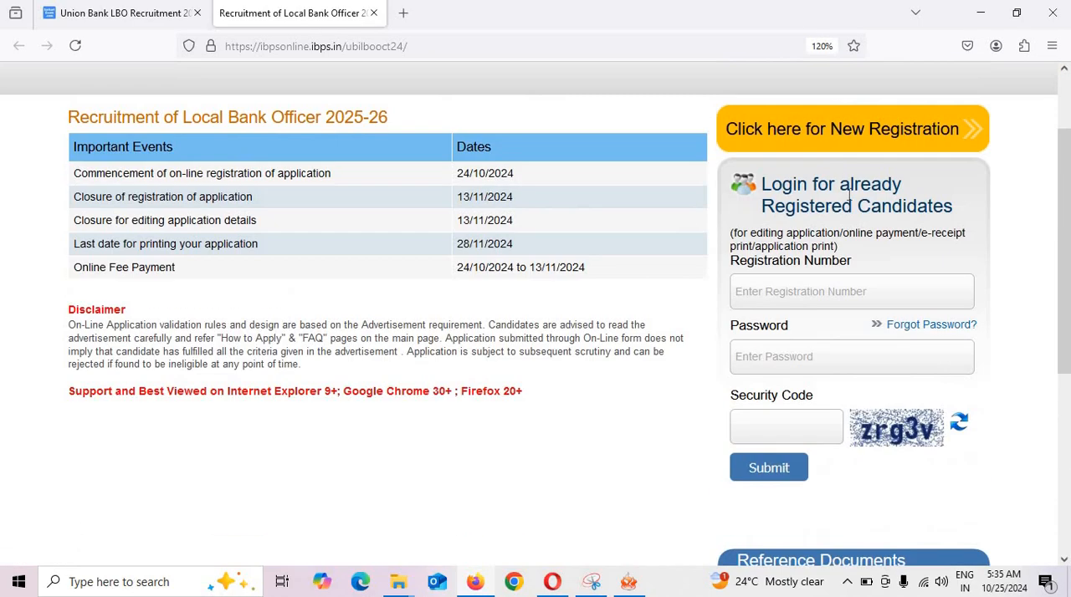
click(812, 147)
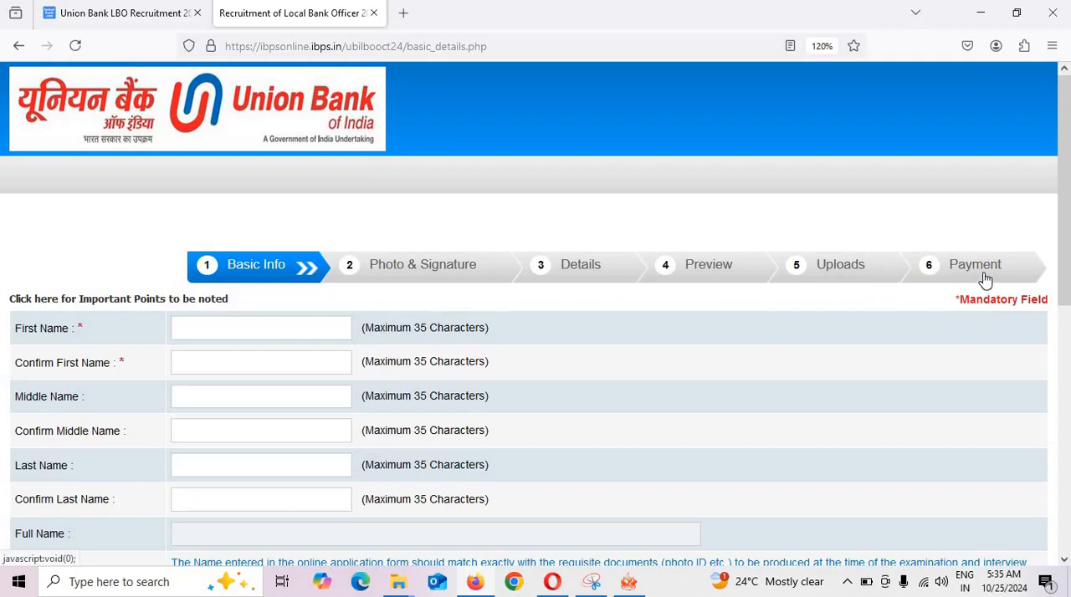
Review the name, mobile number and e-mail fields of the Basic Info form, including the available e-mail domain names.
scroll(985, 279, down, 2)
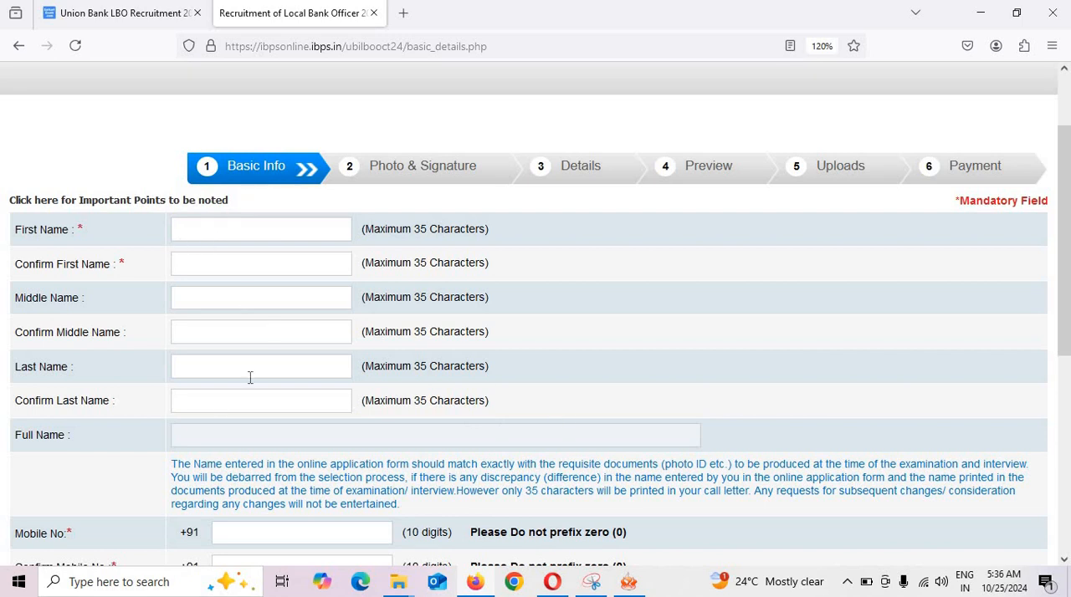
scroll(297, 443, down, 4)
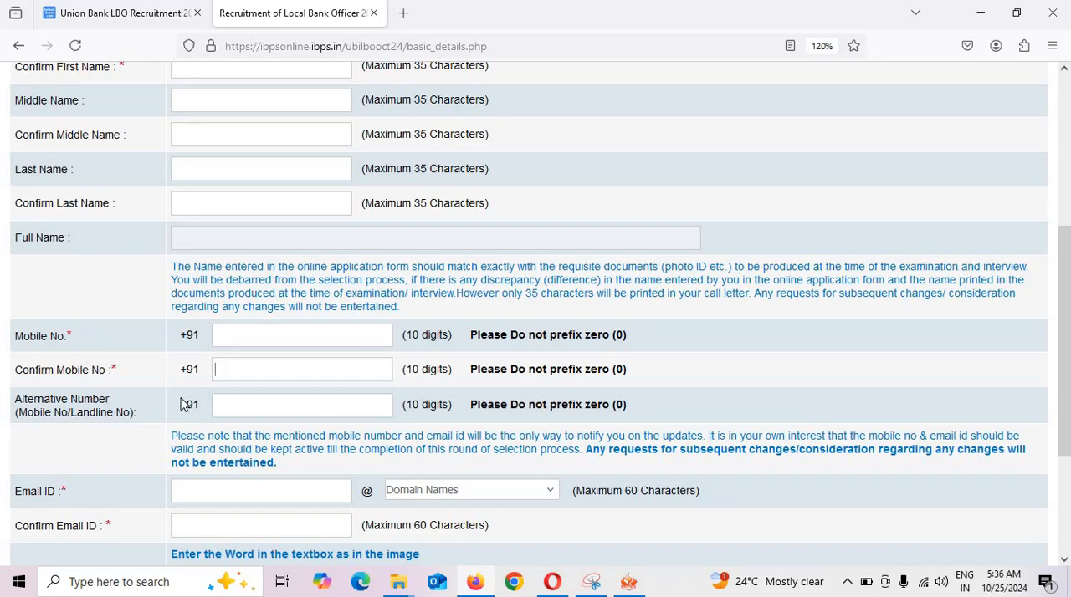
scroll(184, 404, down, 2)
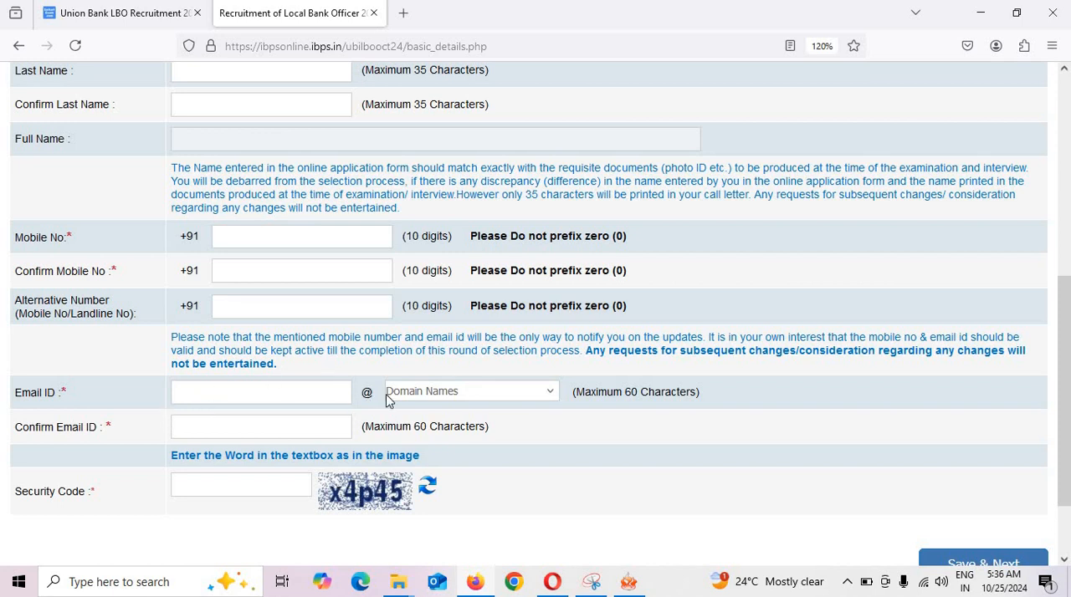
click(444, 400)
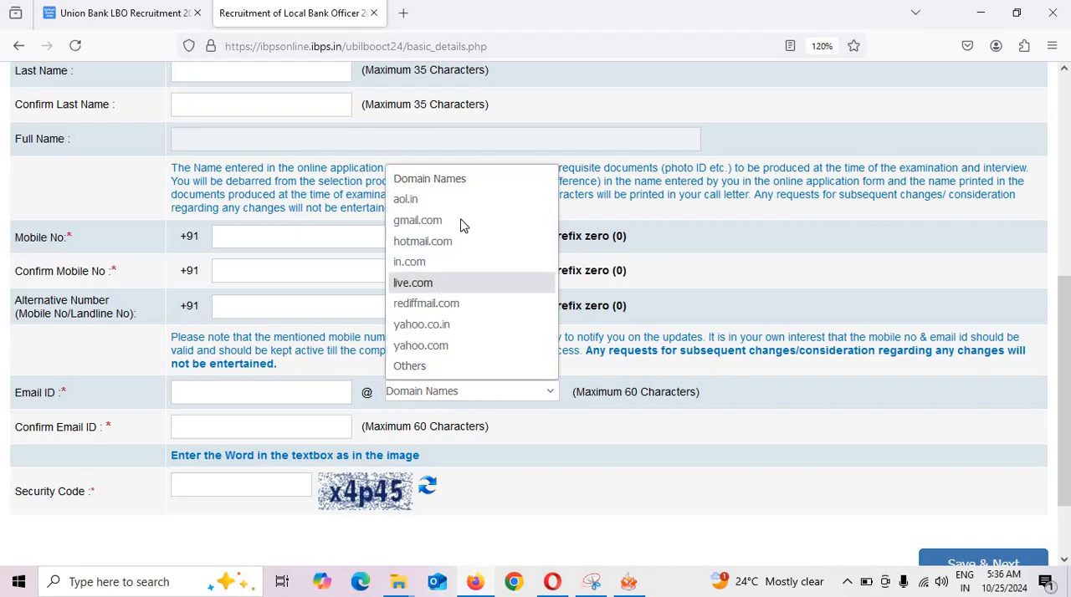
click(256, 427)
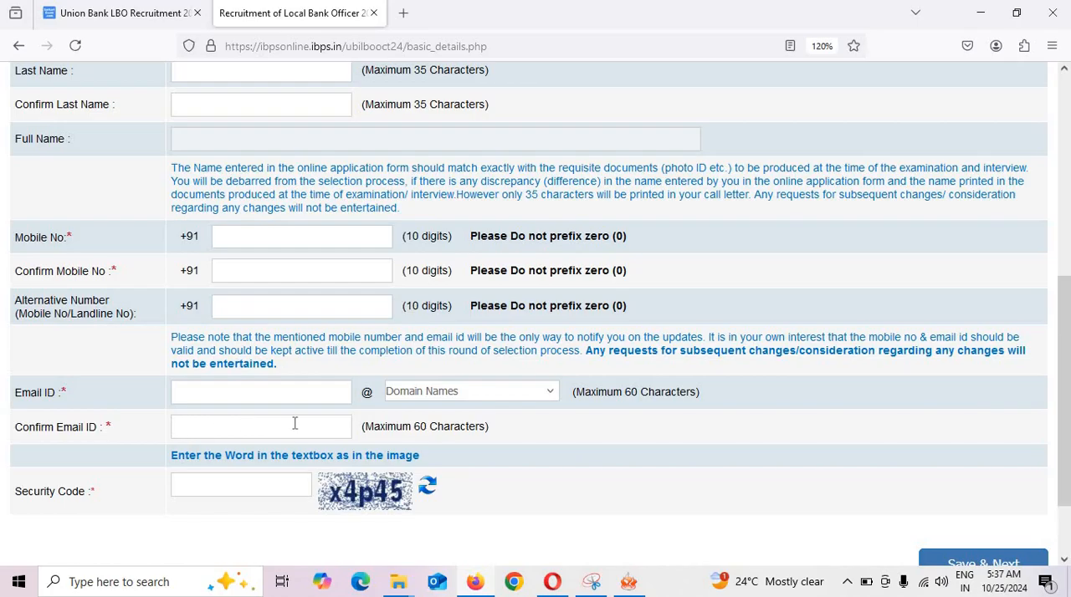
Go to the security code field and save the Basic Info page to continue to Photo & Signature.
scroll(407, 442, down, 2)
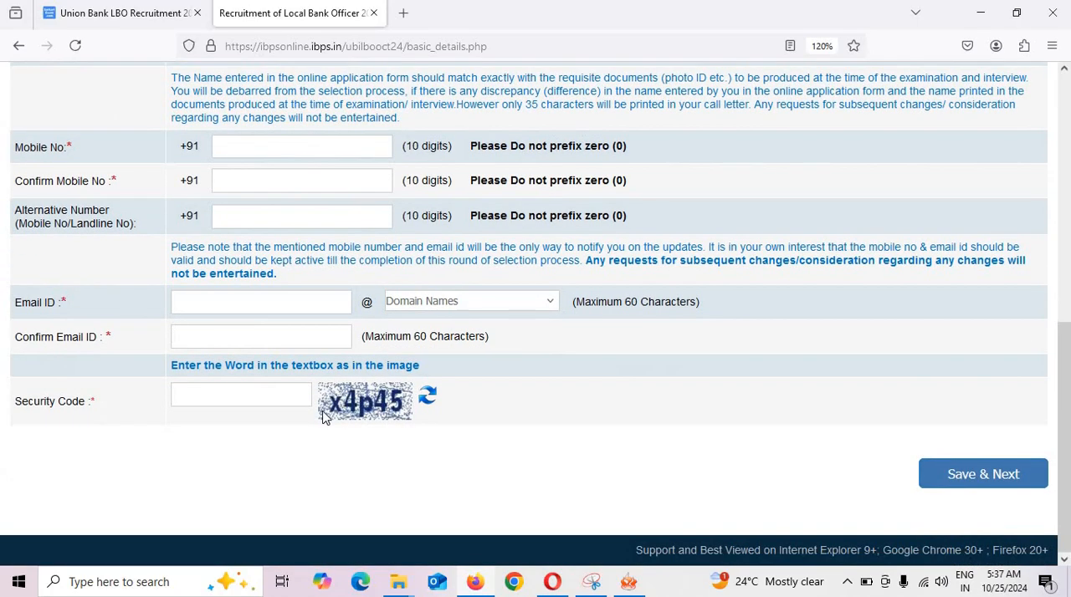
click(198, 394)
click(971, 477)
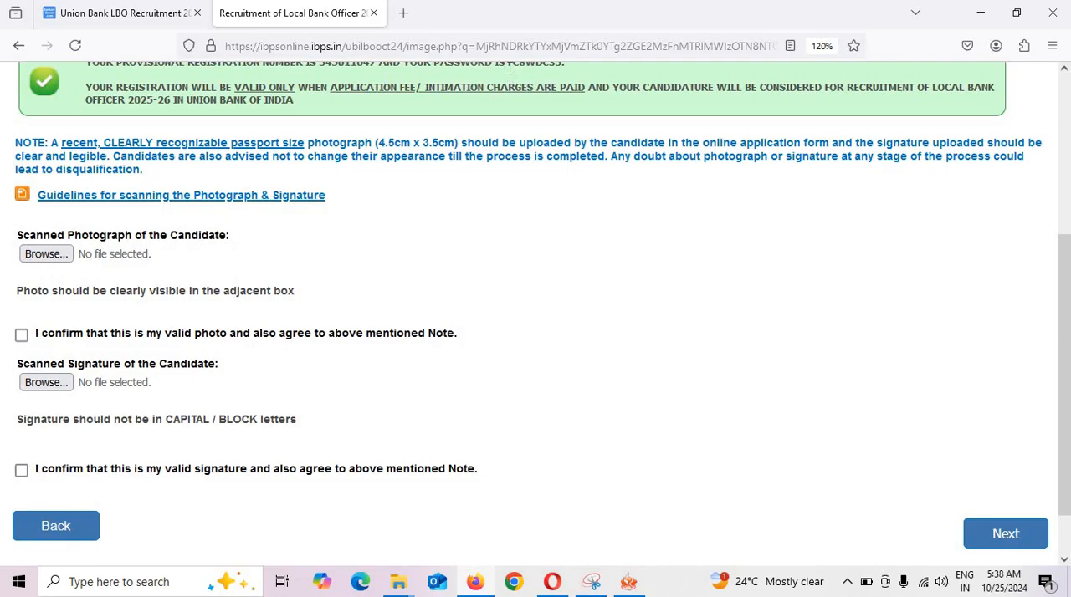
Open the guidelines for scanning the photograph and signature, and review the photograph rules, highlighting the passport-style colour picture requirement.
drag(509, 69, 575, 72)
click(273, 195)
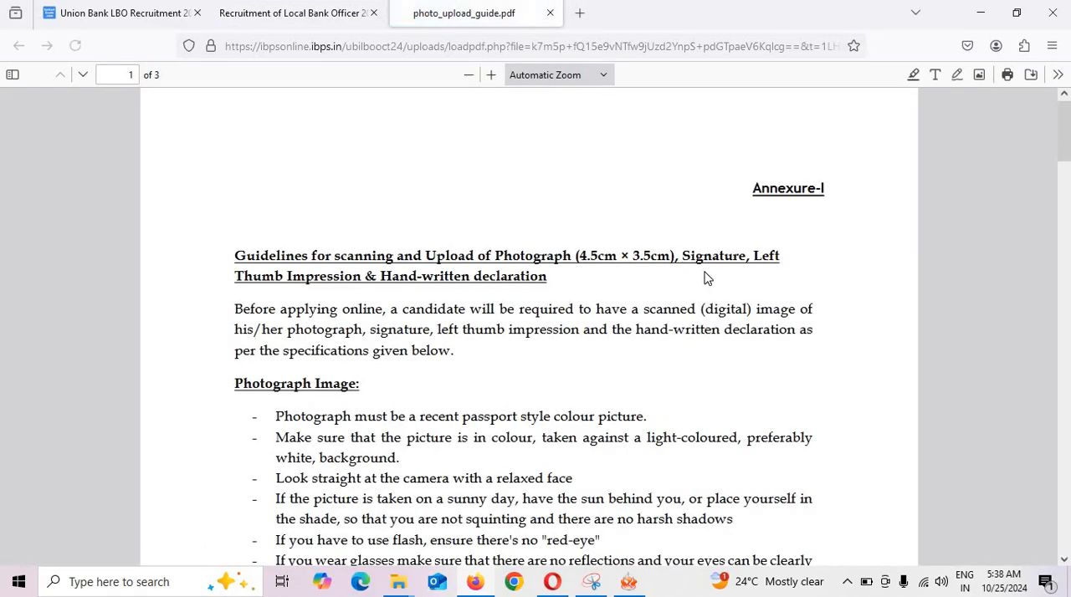
scroll(705, 276, down, 2)
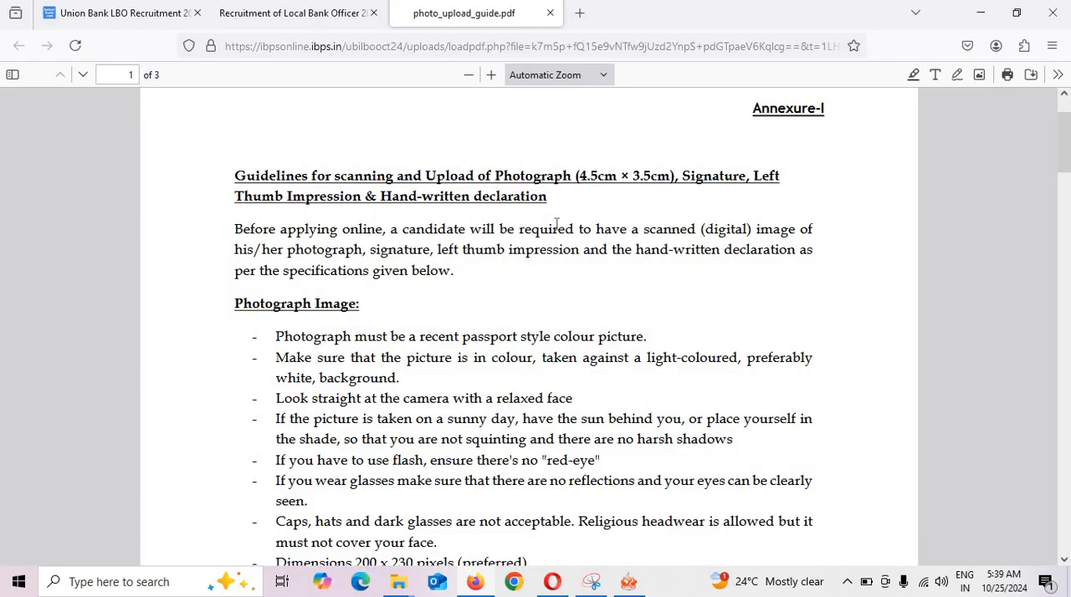
scroll(556, 224, down, 4)
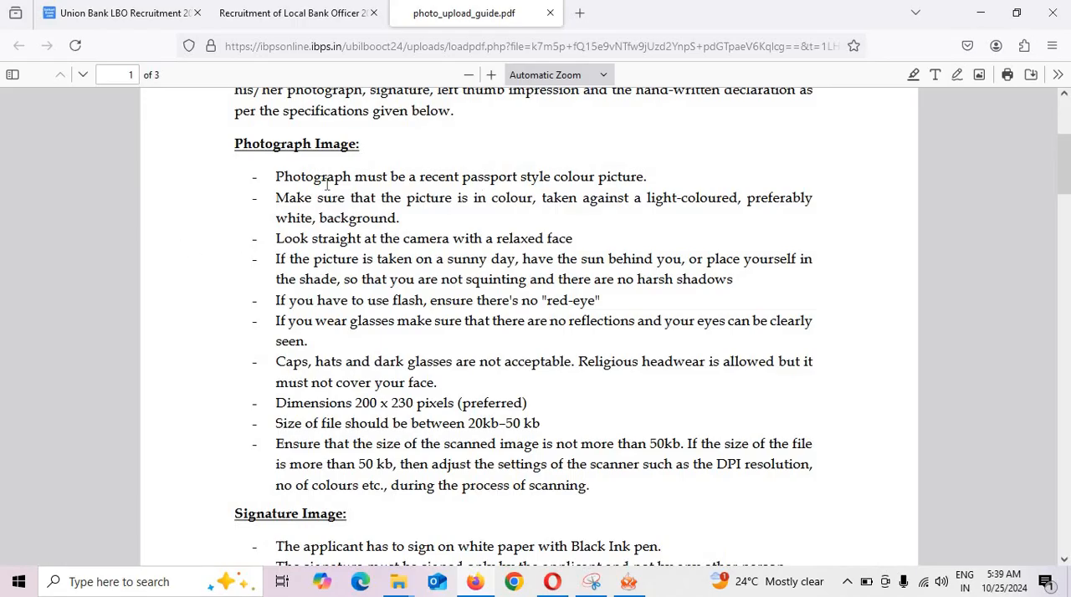
drag(326, 184, 638, 173)
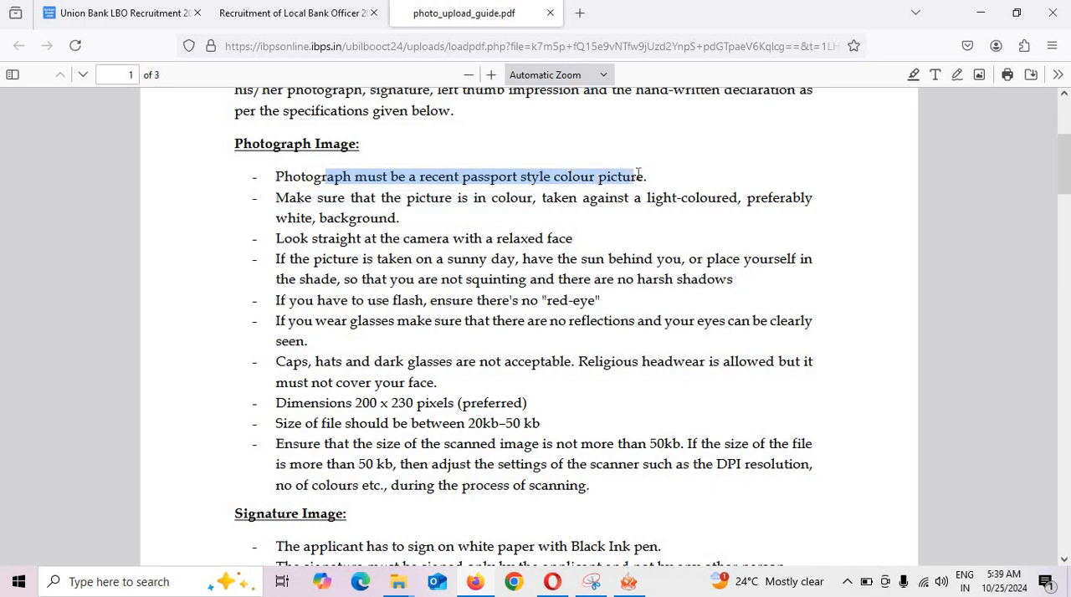
drag(511, 199, 542, 199)
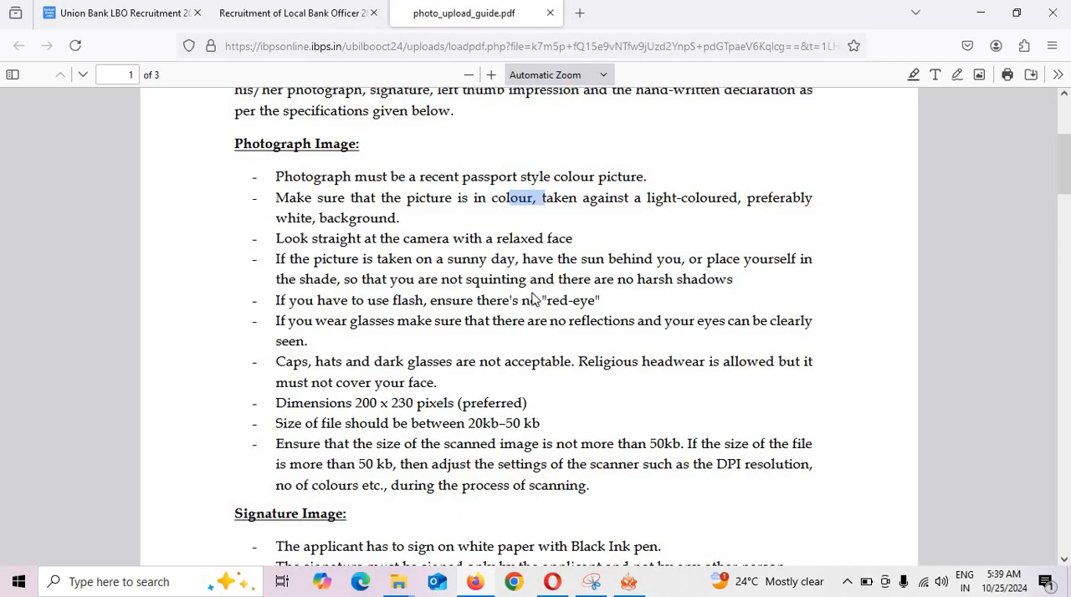
Review the signature image requirements in the guide, highlighting the black ink pen rule and checking the file size rule.
scroll(592, 368, down, 4)
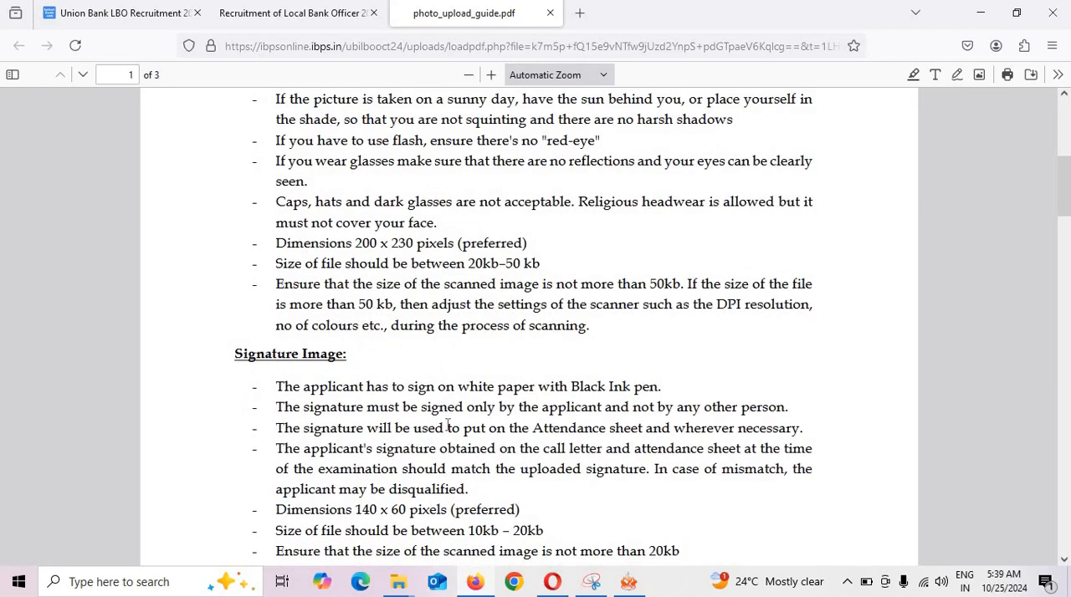
drag(404, 382, 554, 388)
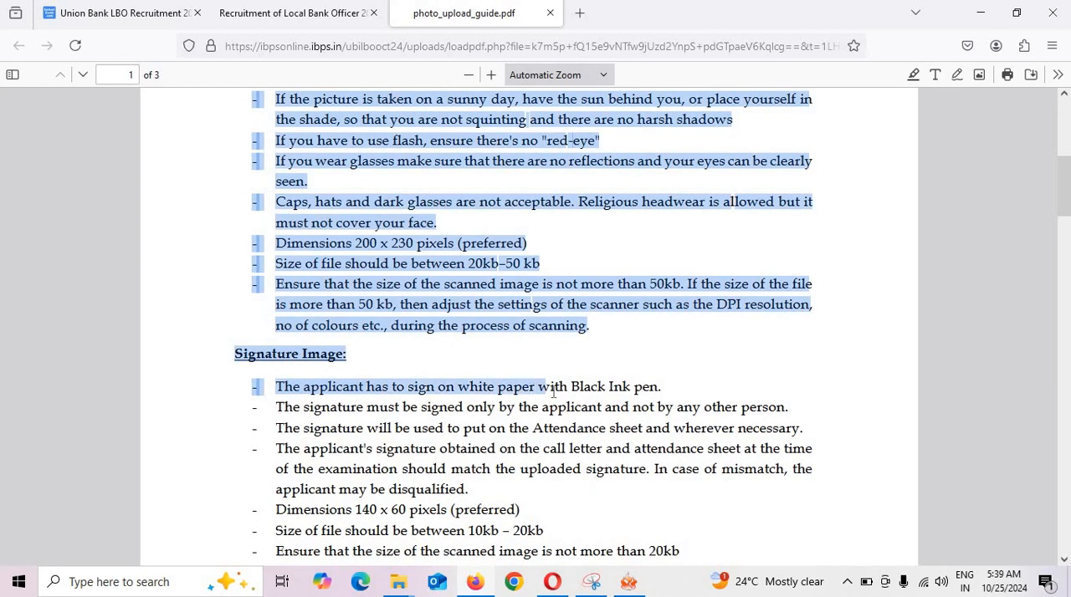
click(617, 403)
scroll(655, 385, down, 2)
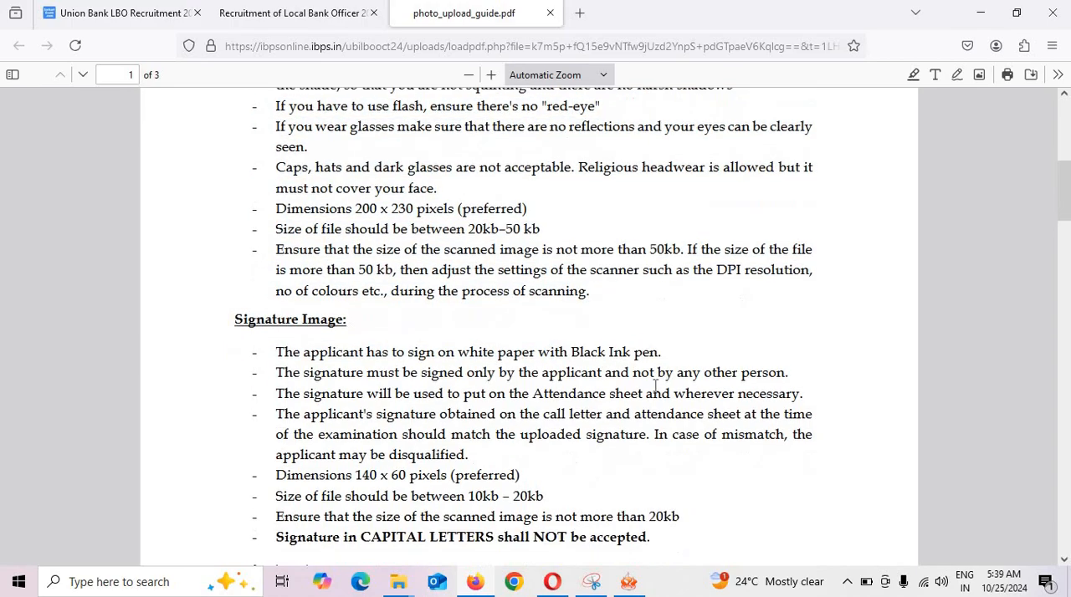
drag(605, 301, 660, 308)
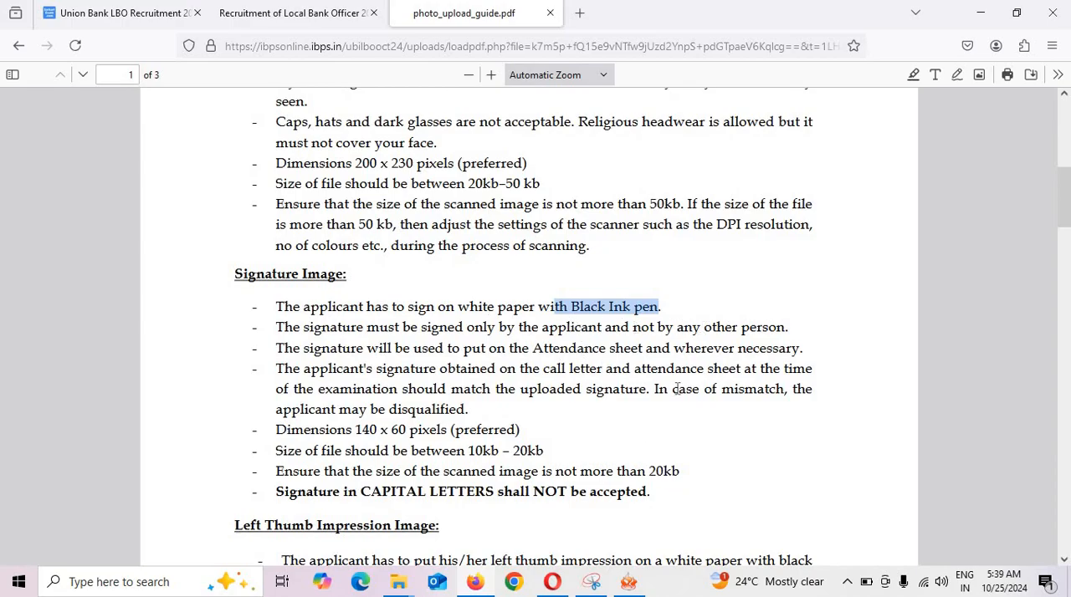
mouse_move(456, 448)
mouse_down()
mouse_move(253, 452)
mouse_move(574, 460)
mouse_up()
click(552, 466)
scroll(621, 488, down, 2)
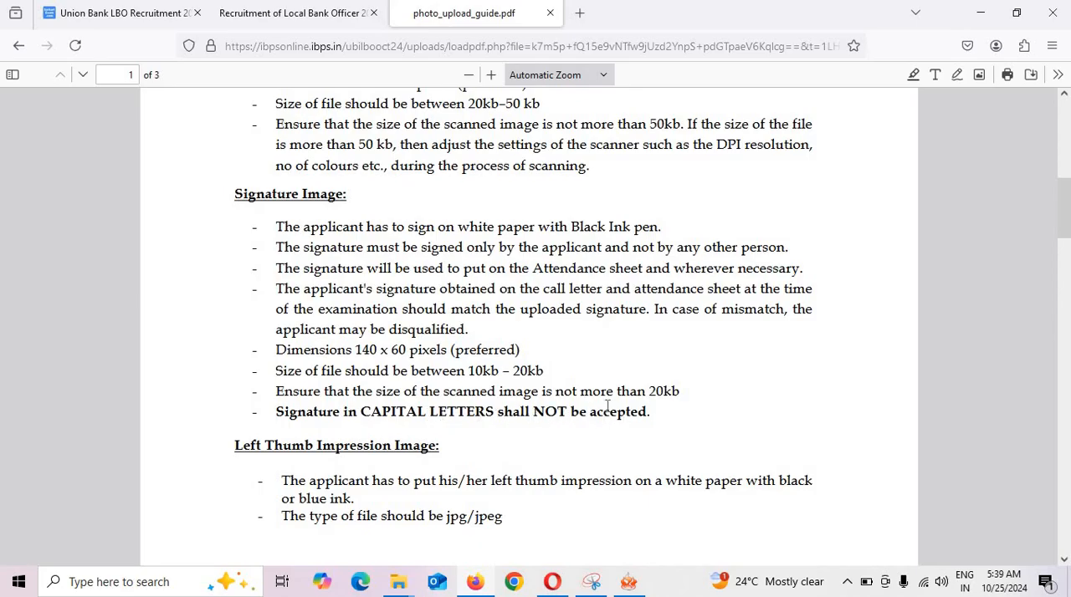
Review the left thumb impression and hand-written declaration requirements in the guide, highlighting the declaration text.
scroll(607, 405, down, 4)
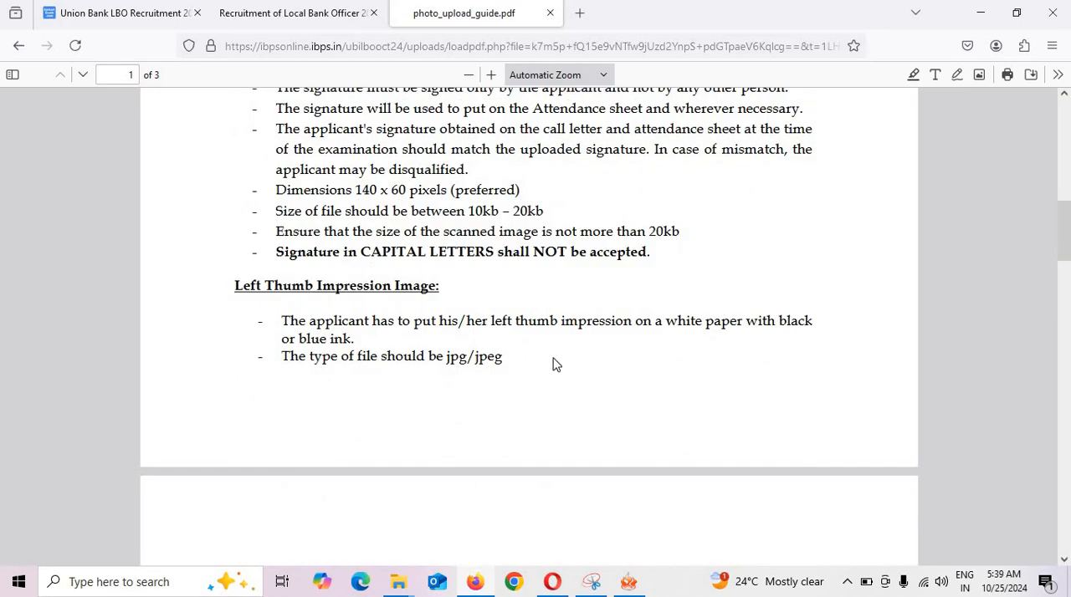
scroll(532, 371, down, 8)
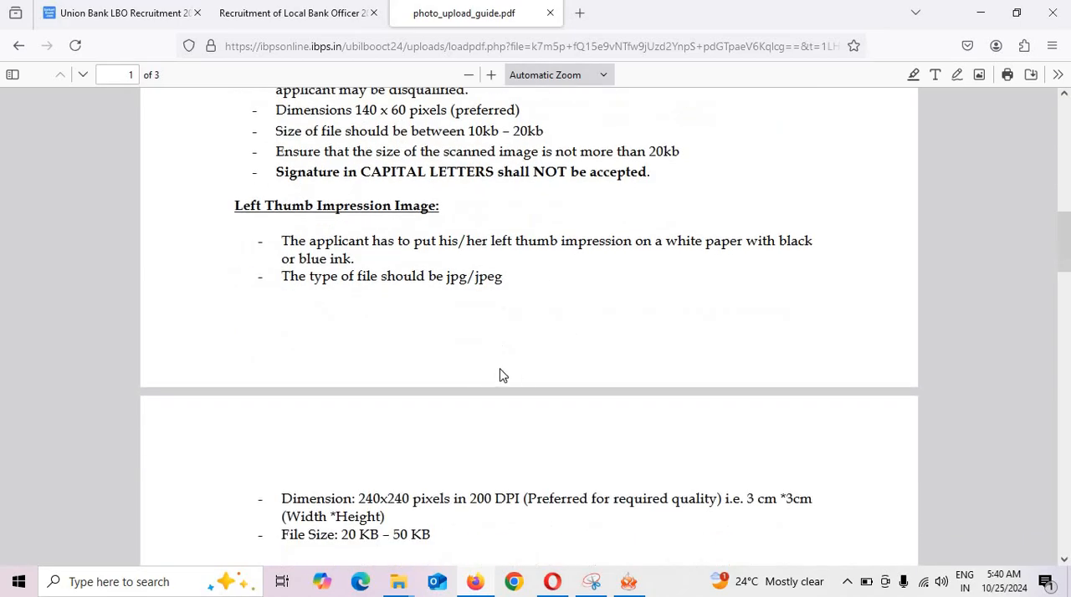
scroll(531, 372, down, 4)
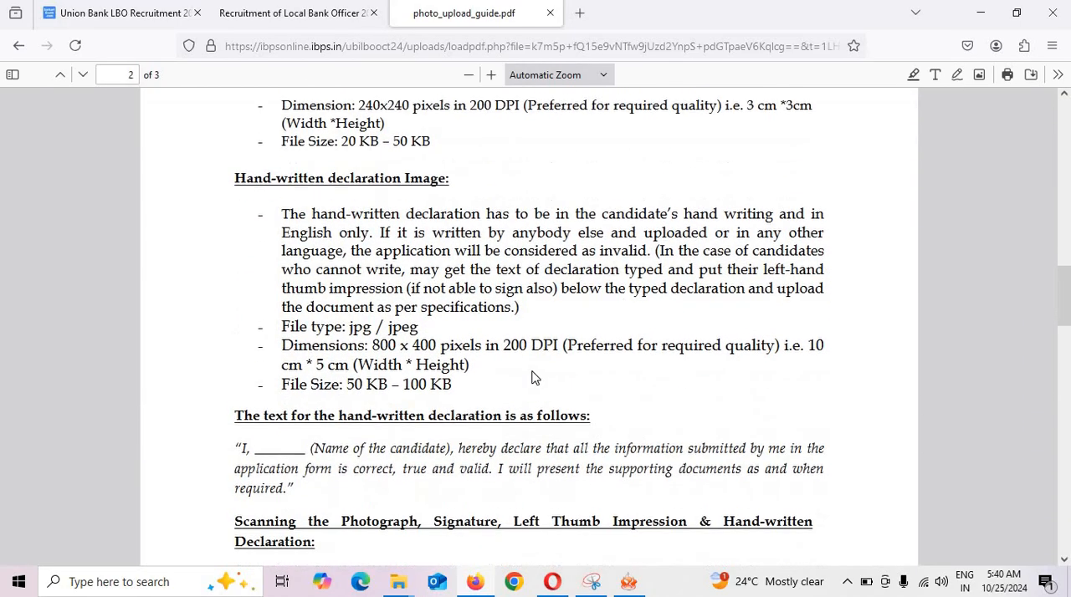
scroll(444, 322, down, 2)
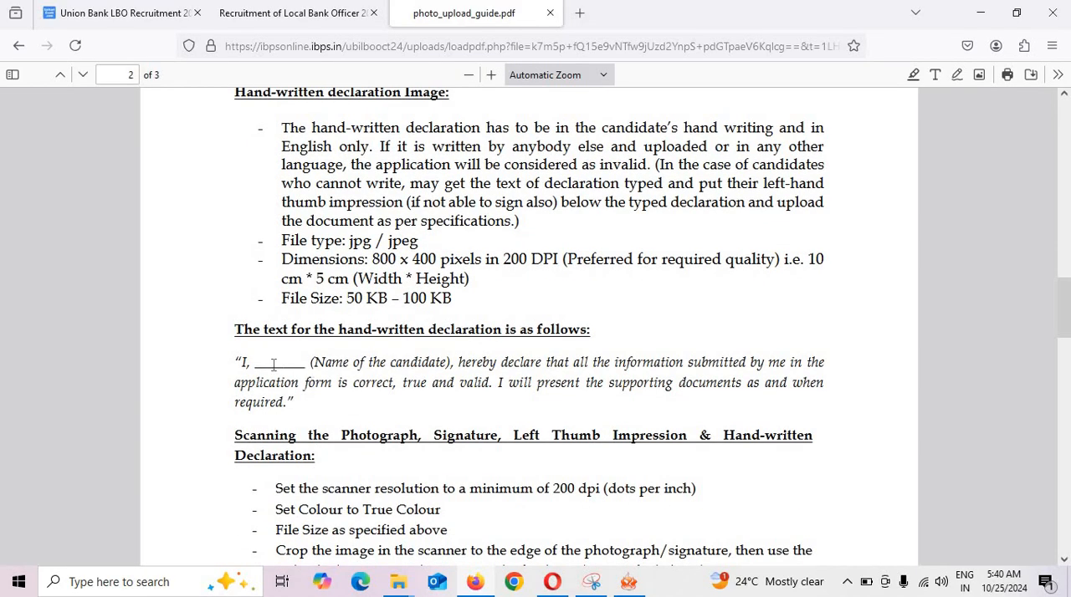
drag(236, 361, 297, 416)
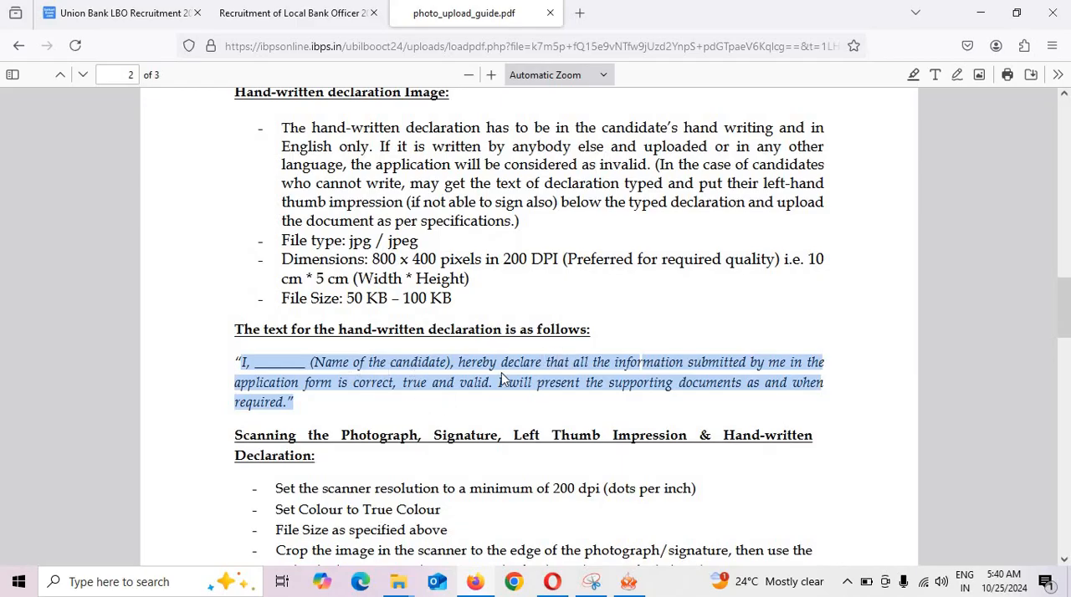
scroll(437, 199, up, 3)
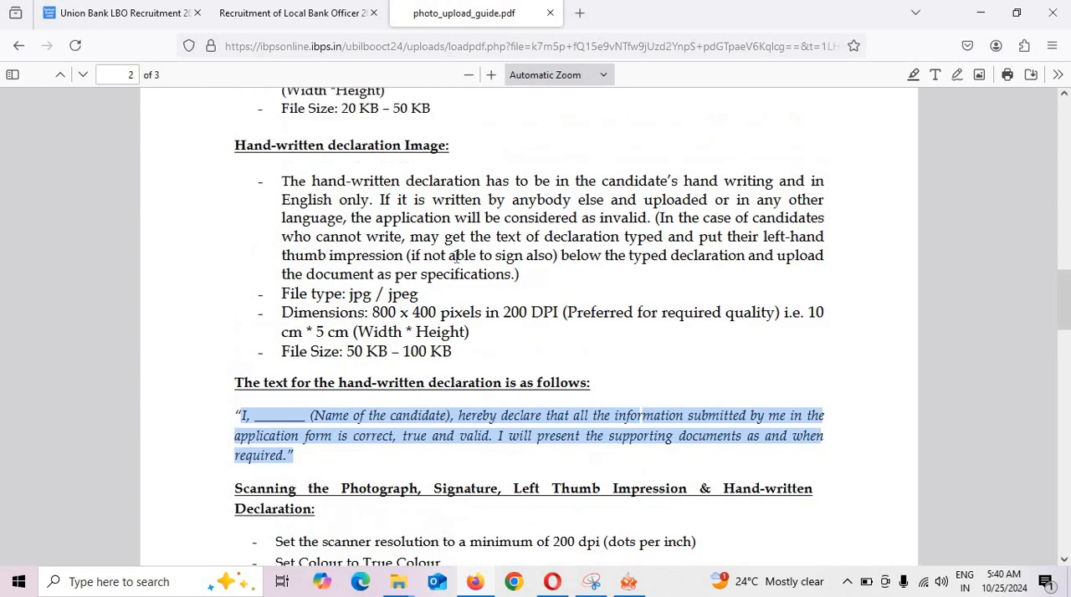
Return to the application form, upload the file phhoto as the candidate's scanned photograph, and confirm it as a valid photo.
click(302, 23)
click(37, 260)
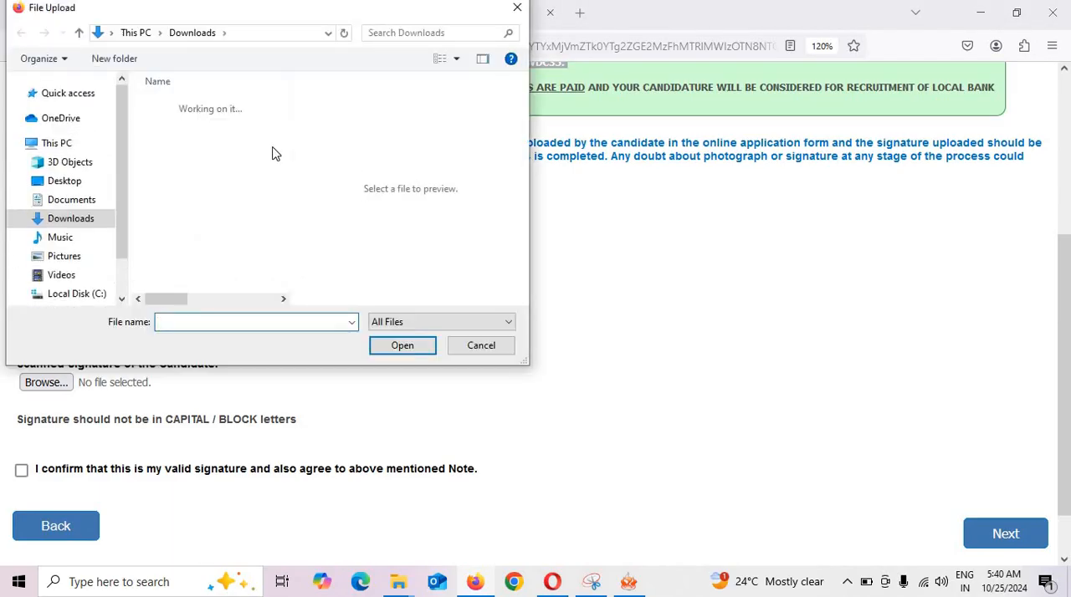
click(176, 142)
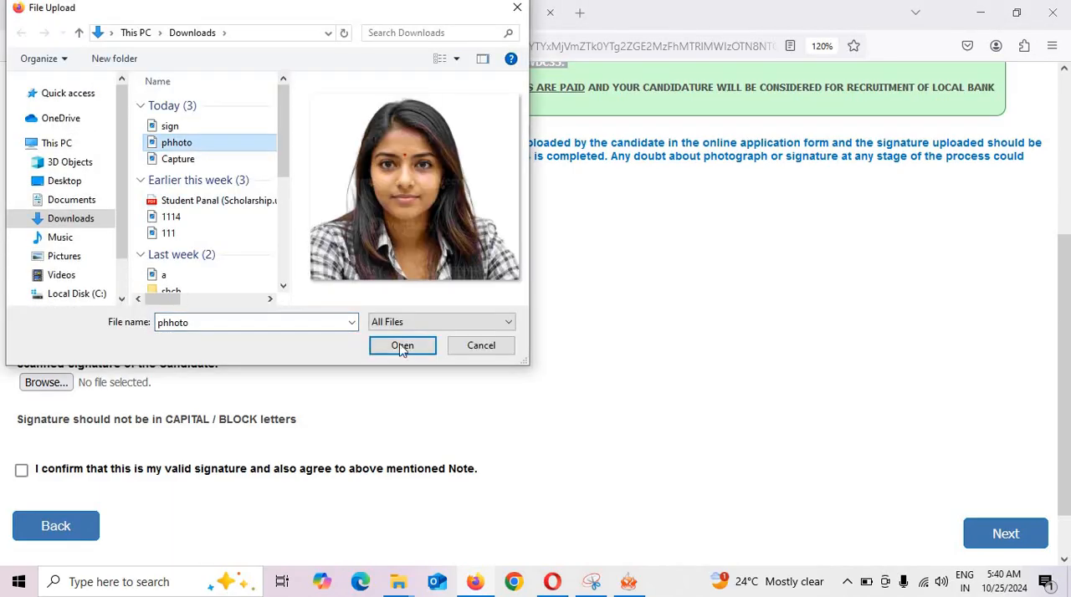
click(404, 346)
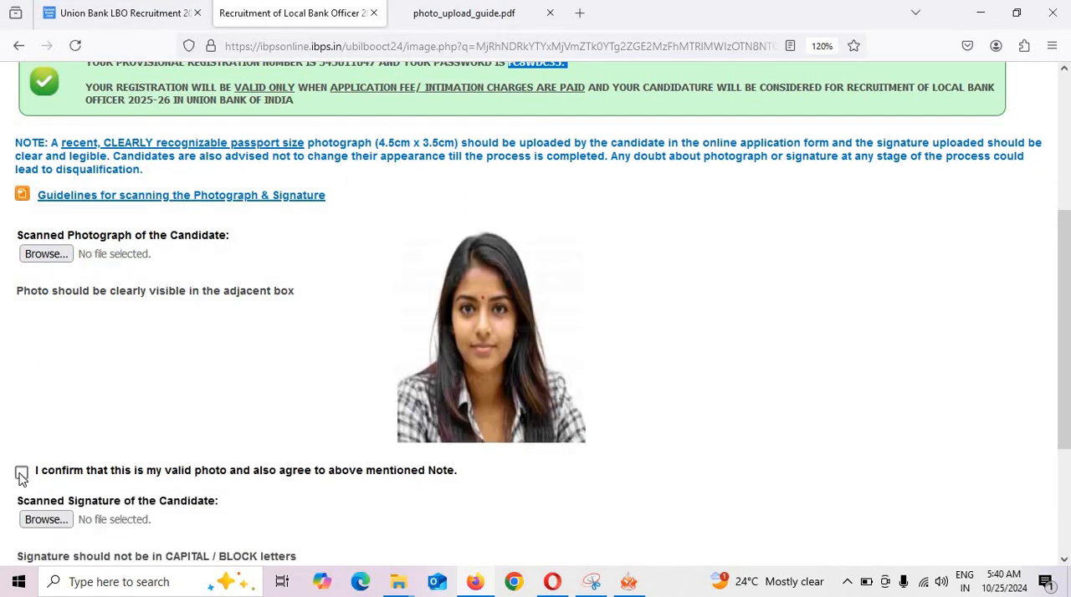
click(21, 473)
Upload the file sign as the scanned signature, confirm it as valid, and continue to the Details page.
scroll(65, 430, down, 2)
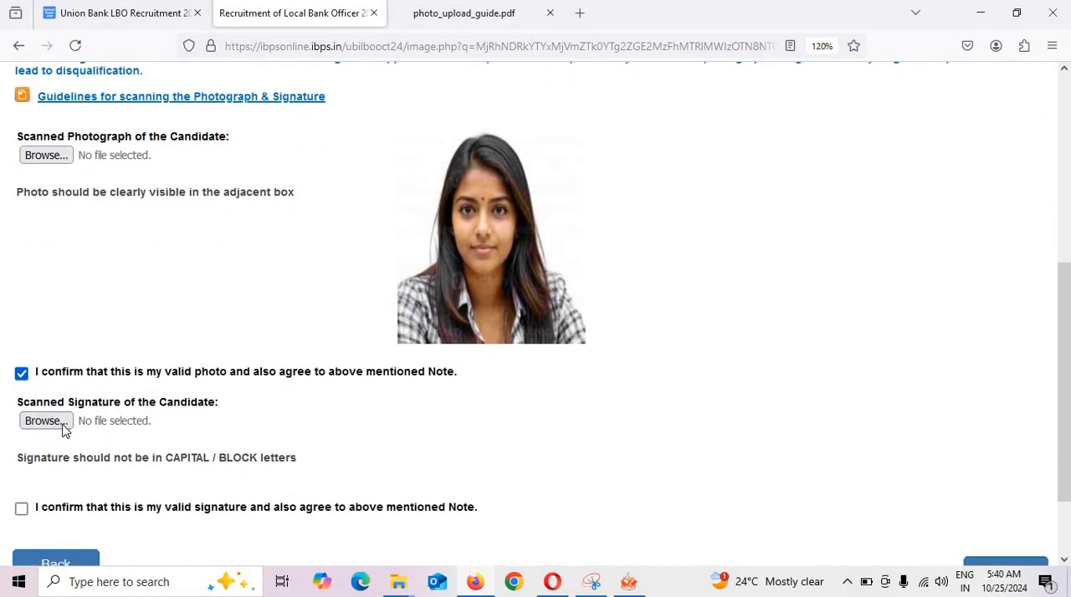
click(90, 428)
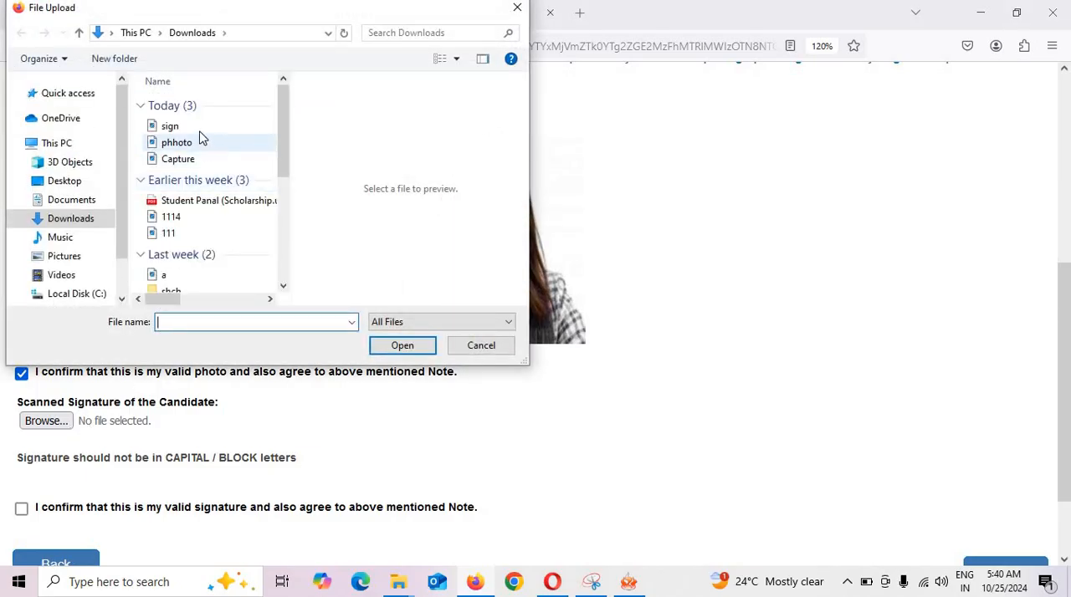
double_click(201, 128)
scroll(372, 395, down, 2)
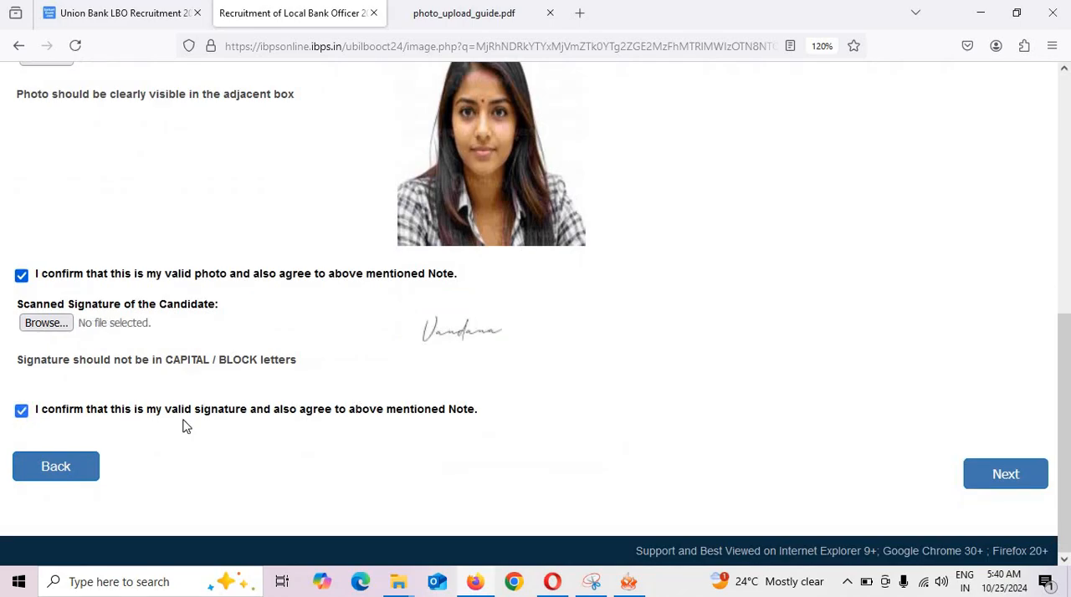
click(1037, 492)
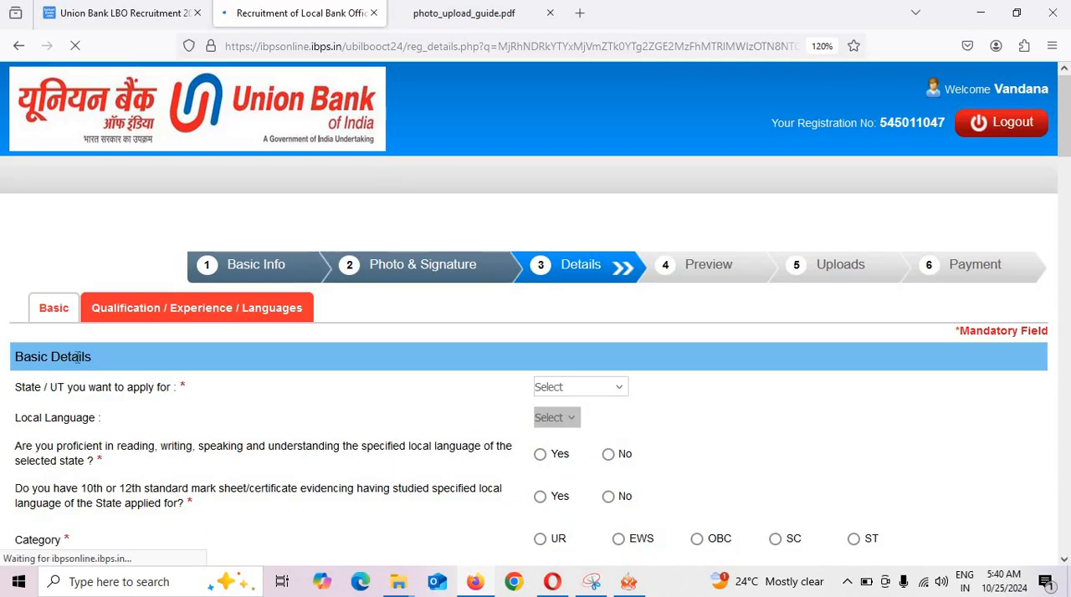
Try Maharashtra and Telangana as the state to apply for, checking the local language options for each.
scroll(275, 332, down, 4)
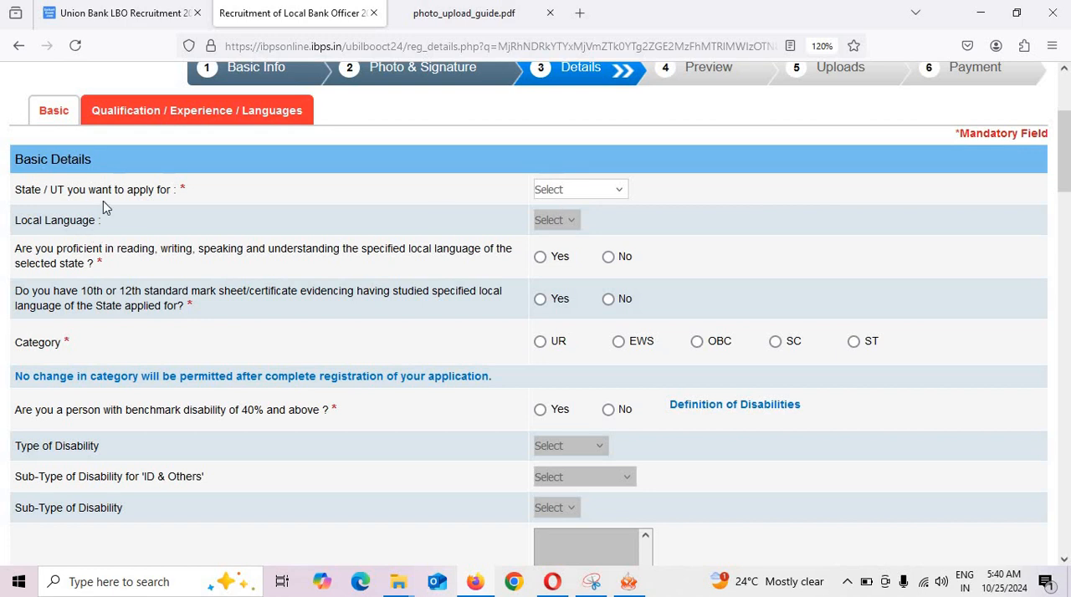
click(592, 192)
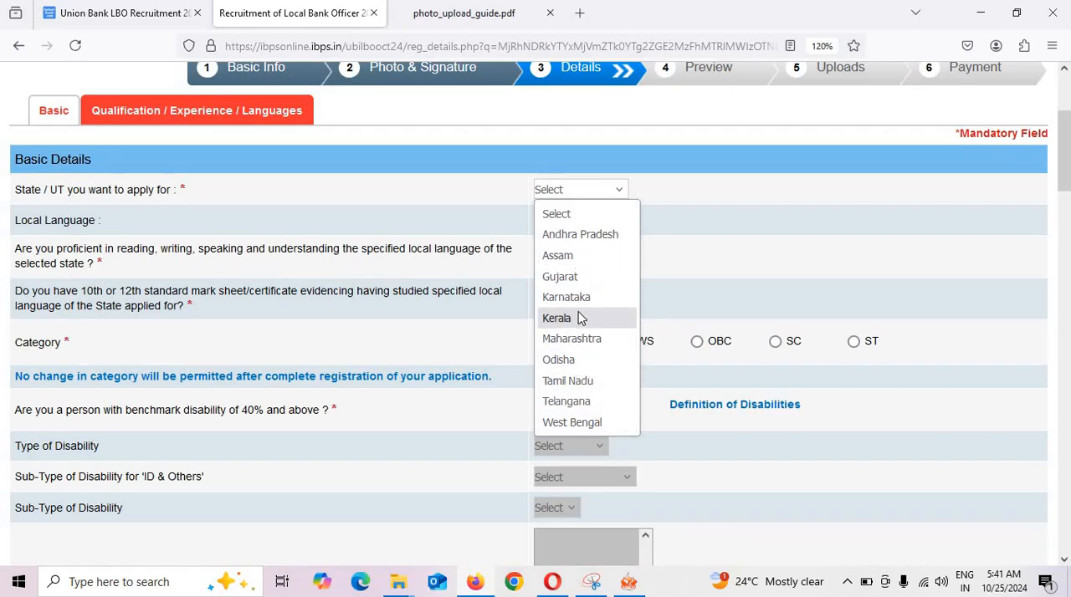
click(575, 340)
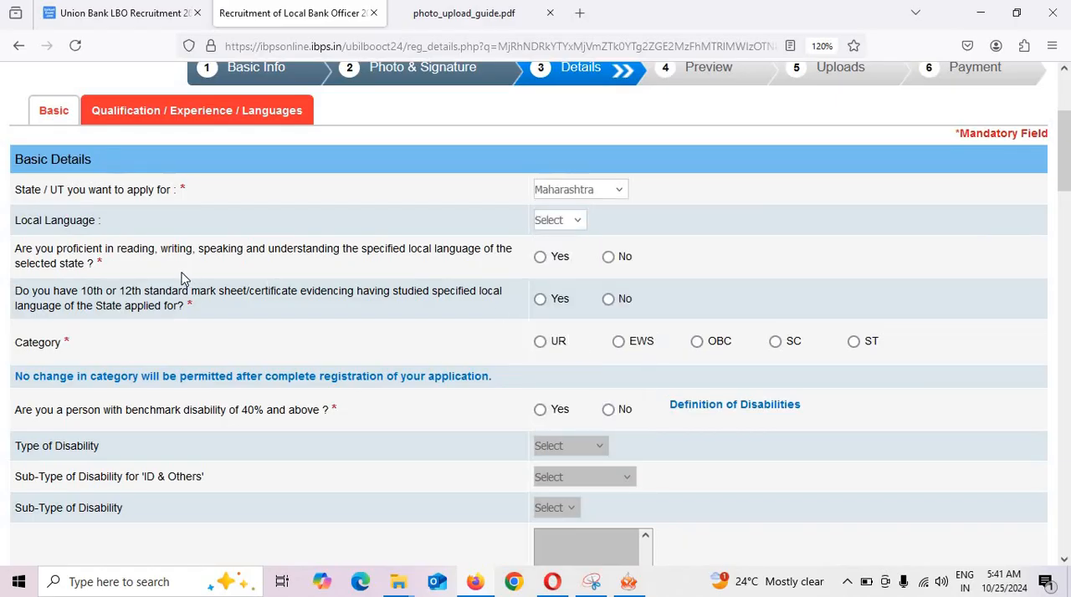
click(574, 225)
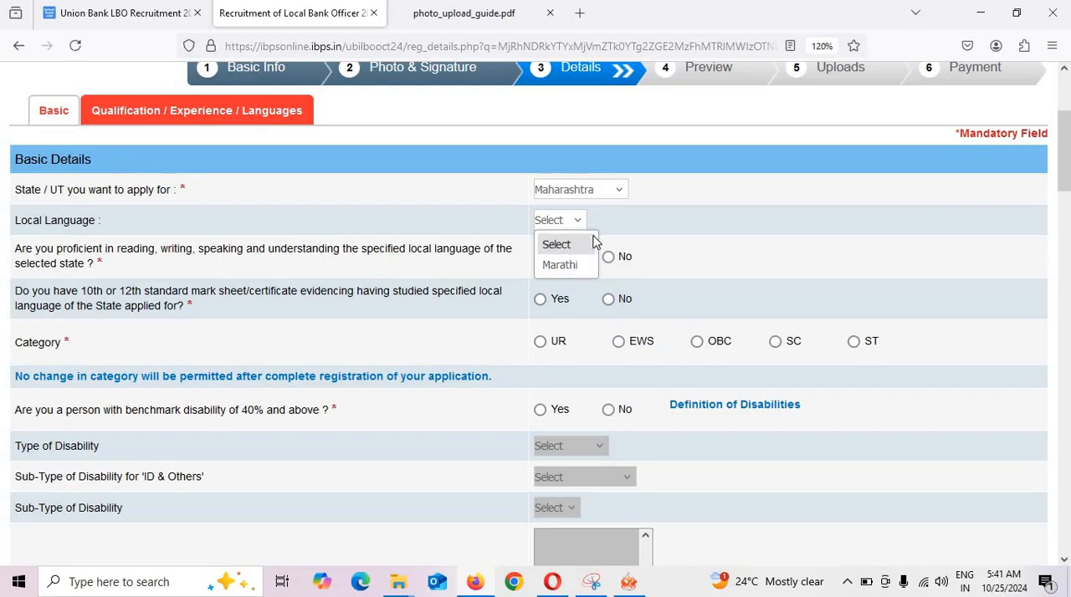
click(576, 189)
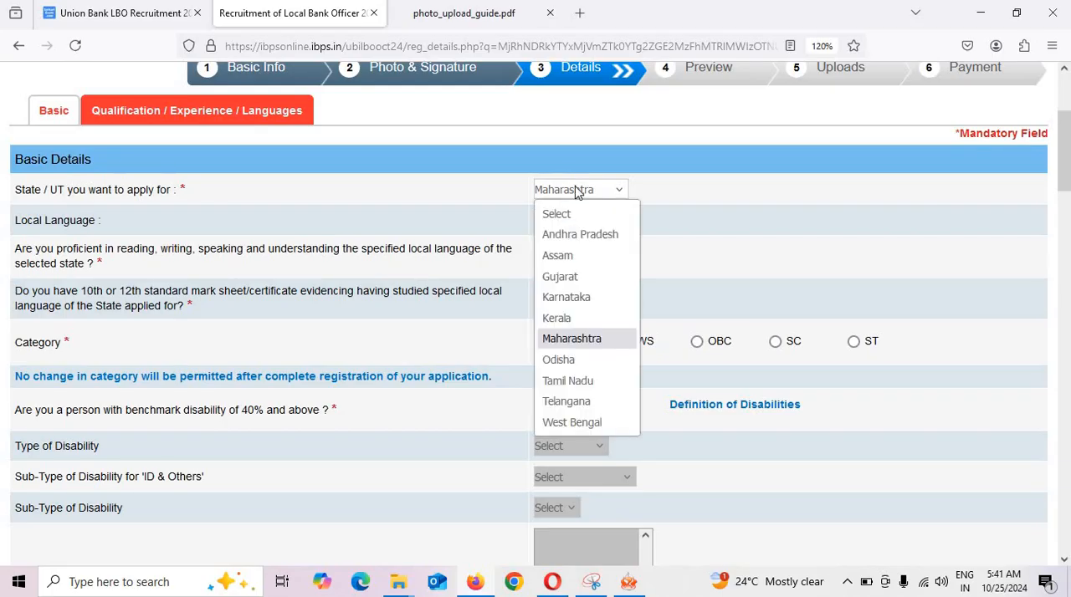
click(583, 403)
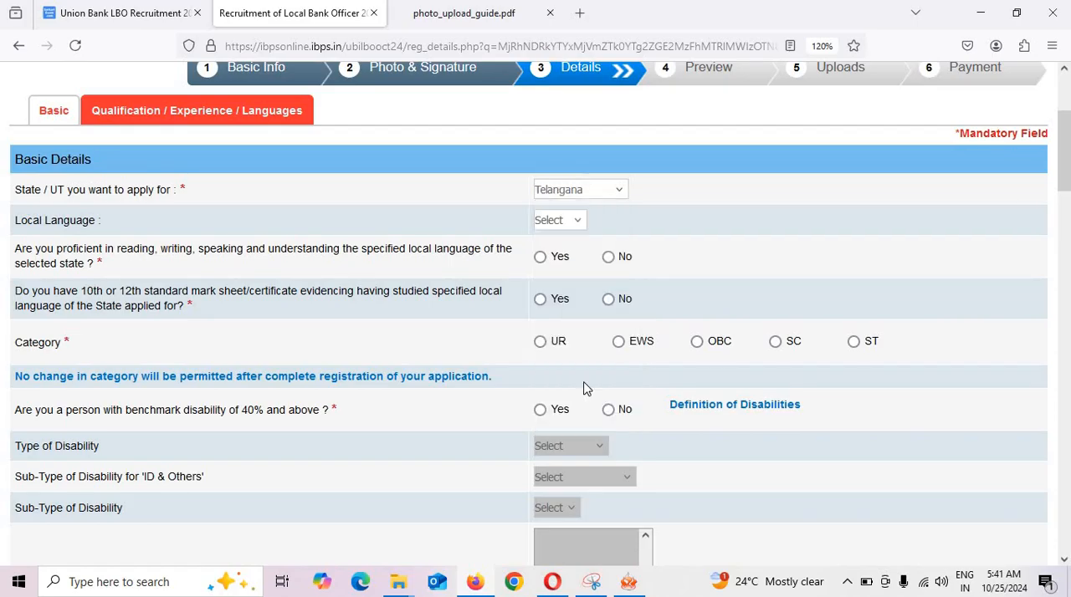
click(574, 223)
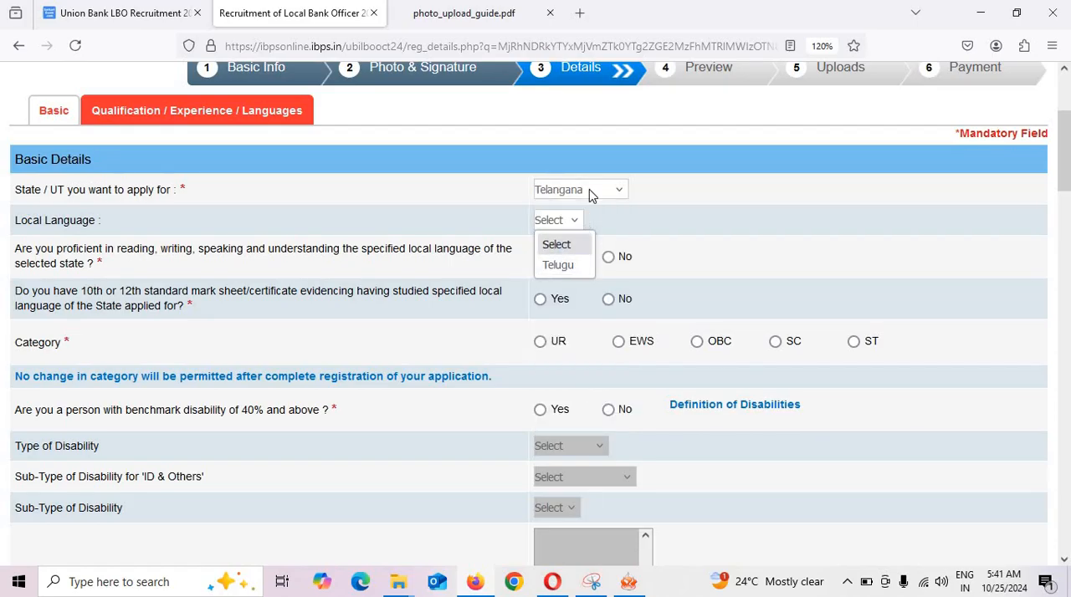
Set the state to apply for to Andhra Pradesh and choose its local language.
click(589, 195)
click(590, 192)
click(588, 235)
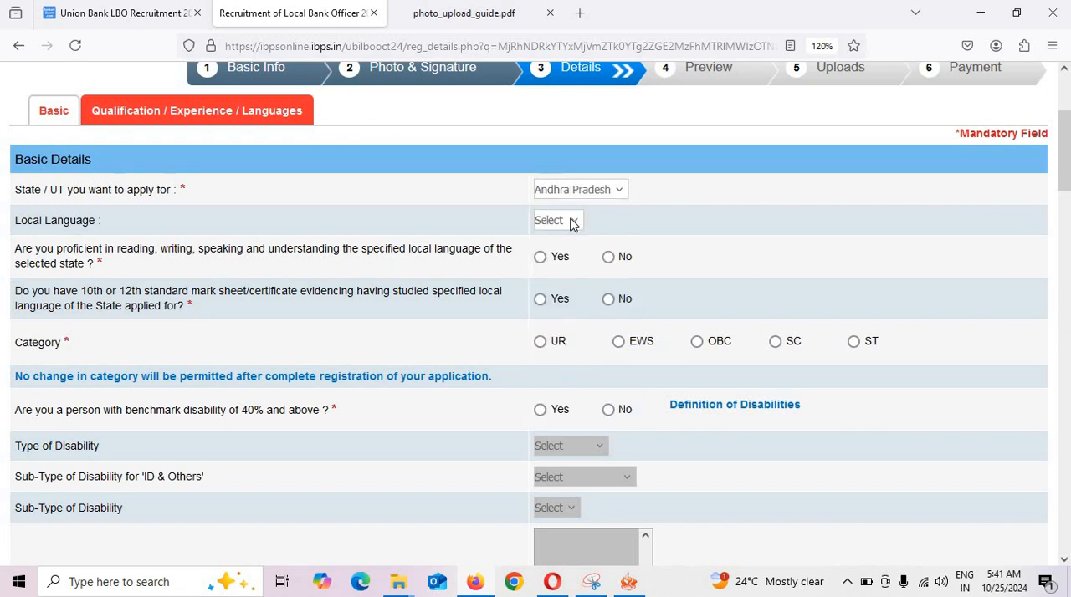
click(574, 223)
click(563, 263)
Set the state to apply for to Kerala and the local language to Malayalam.
click(577, 190)
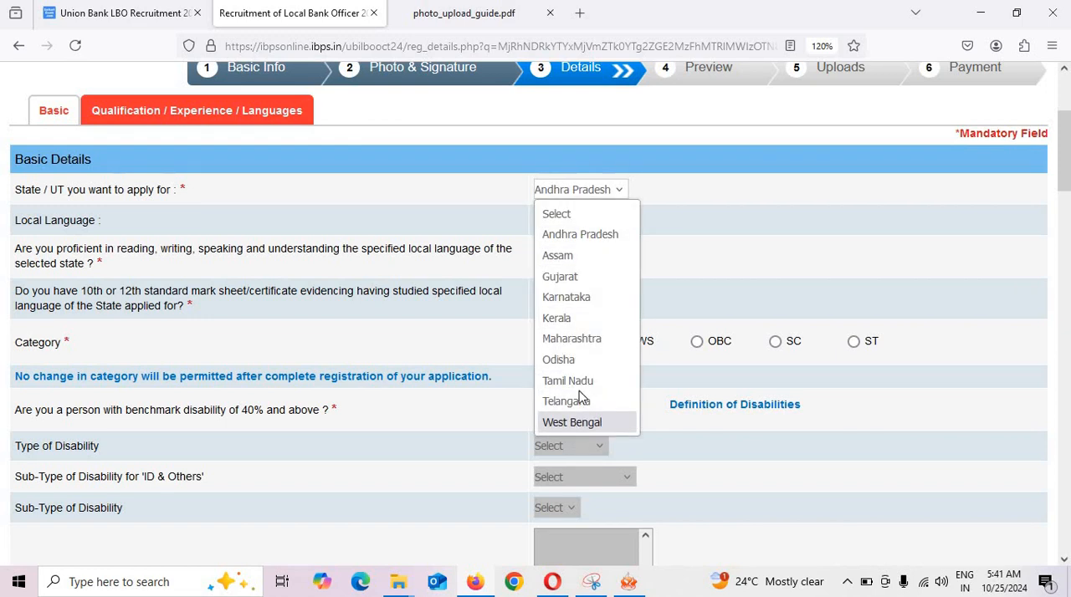
click(562, 318)
click(566, 221)
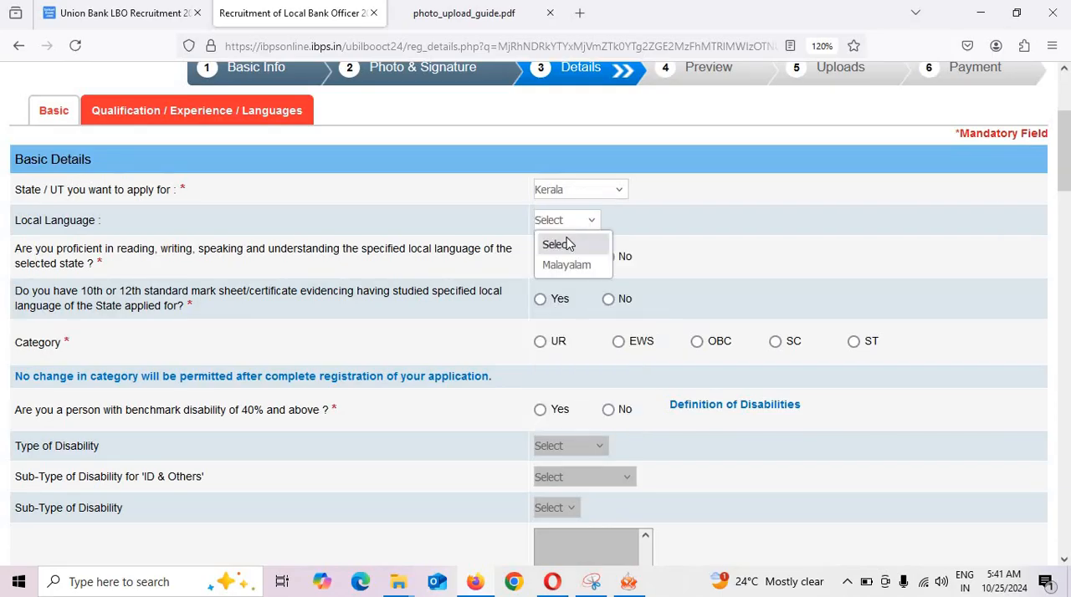
click(568, 266)
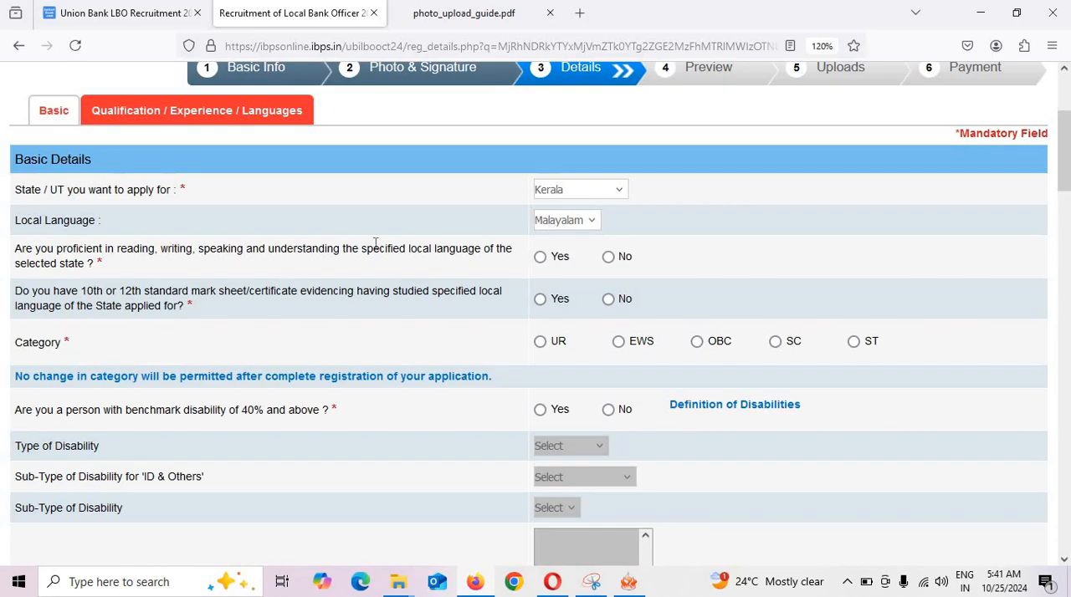
click(575, 222)
click(561, 273)
click(566, 222)
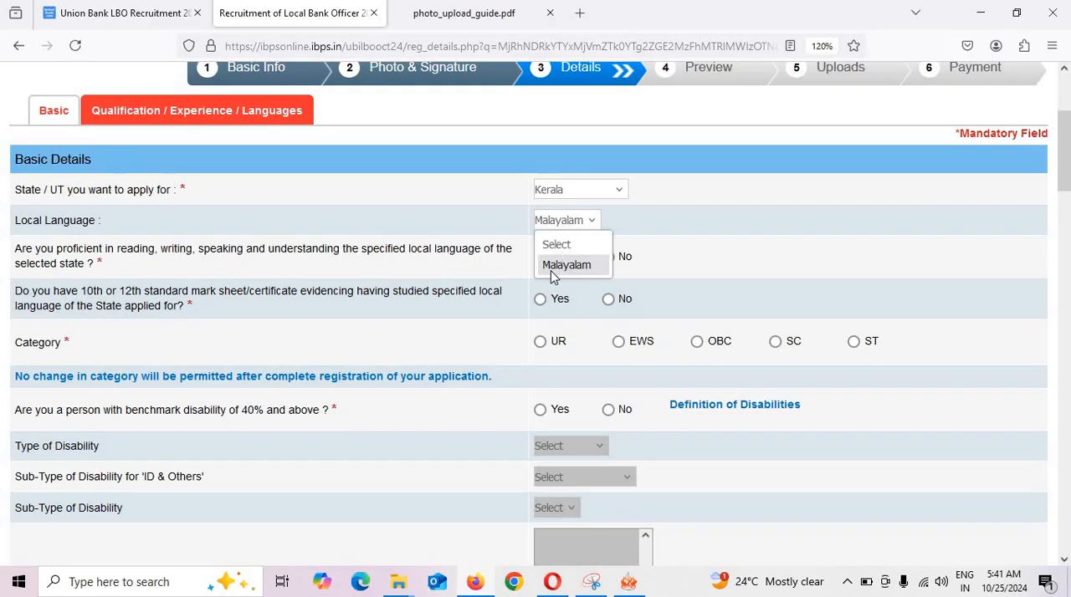
click(575, 194)
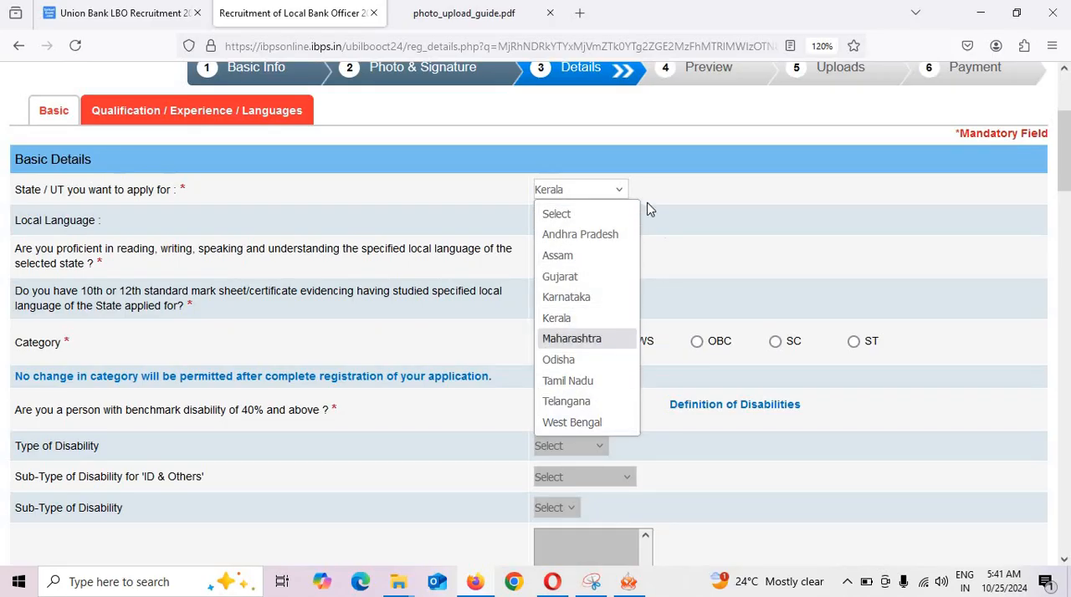
click(333, 268)
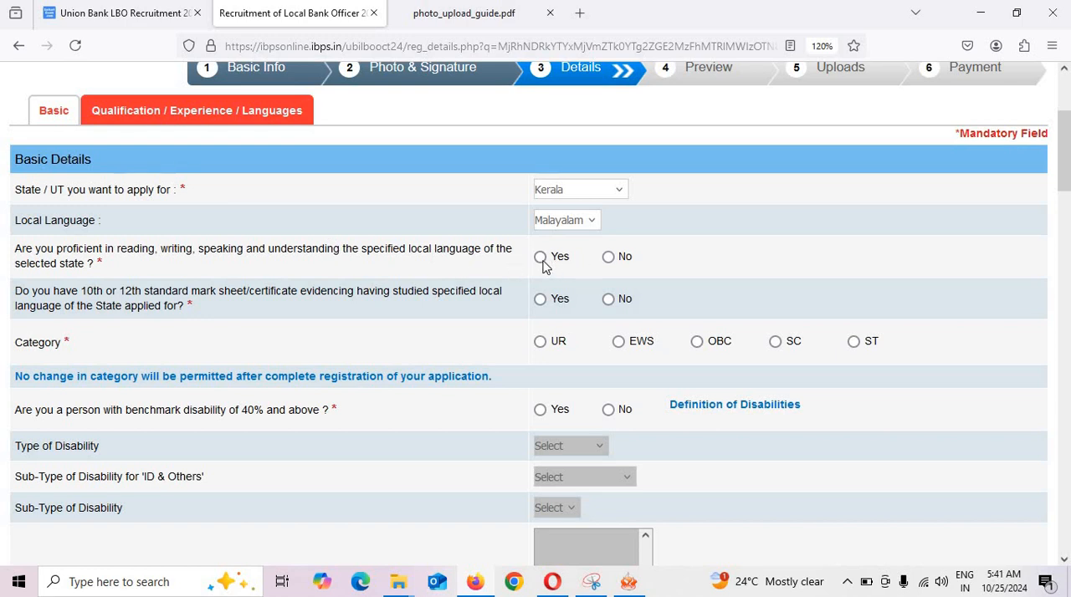
Answer No to the local language proficiency and mark sheet questions, and set the category to OBC, acknowledging the category notice.
click(619, 258)
click(616, 303)
click(698, 342)
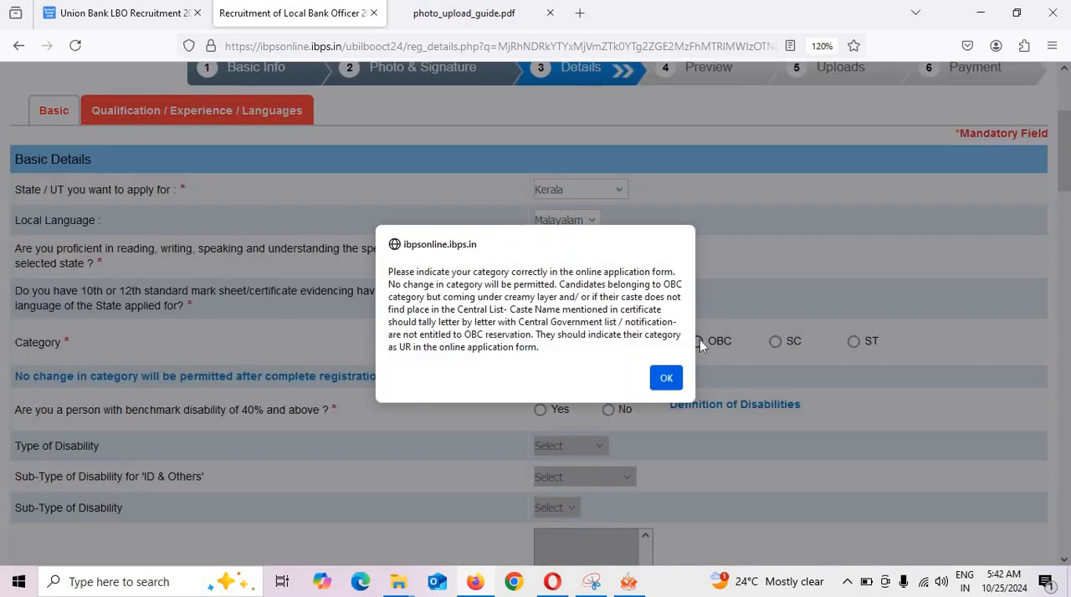
click(666, 379)
Check the types of disability offered for a Yes answer, and set the benchmark disability of 40% and above question to No.
scroll(624, 343, down, 2)
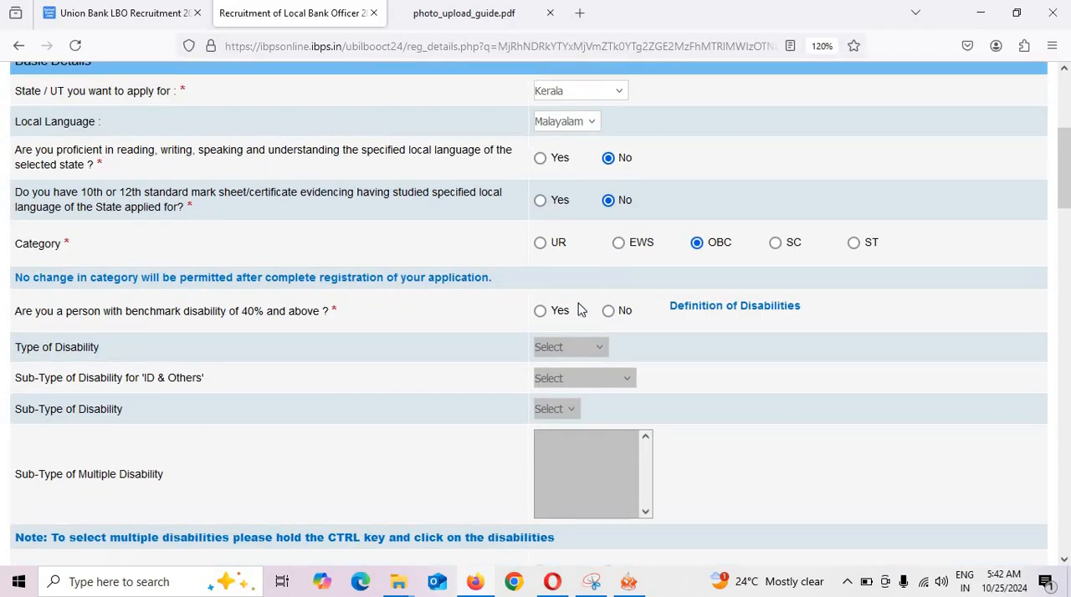
scroll(577, 311, down, 2)
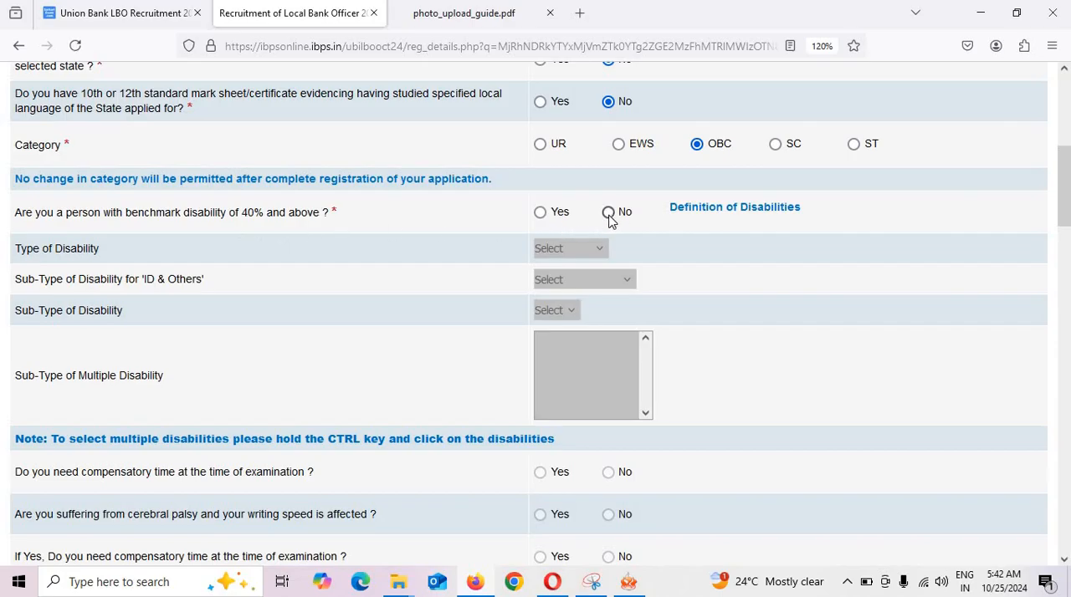
click(542, 215)
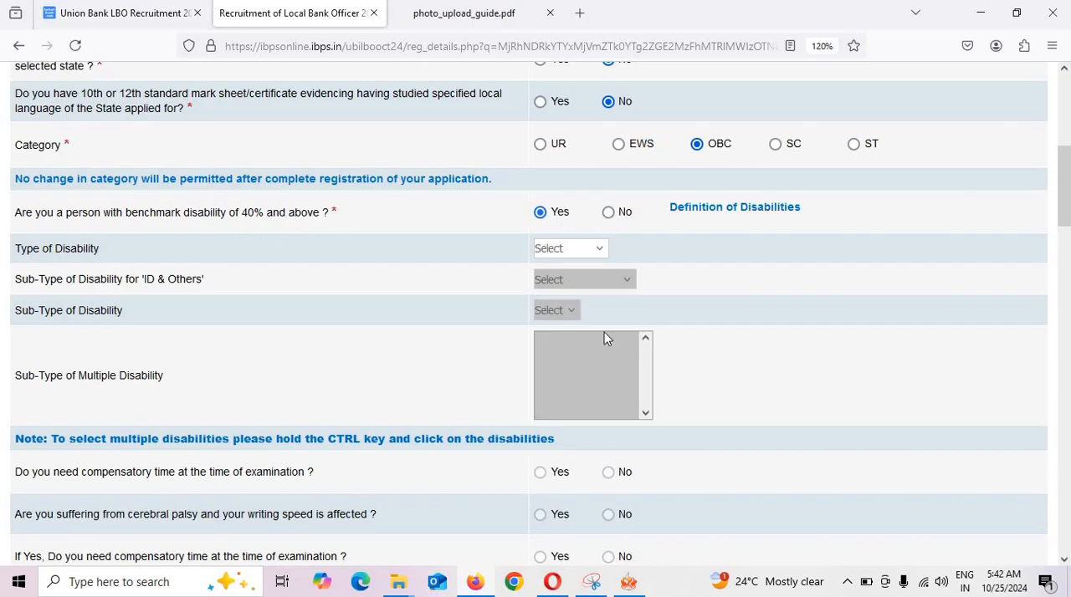
click(588, 249)
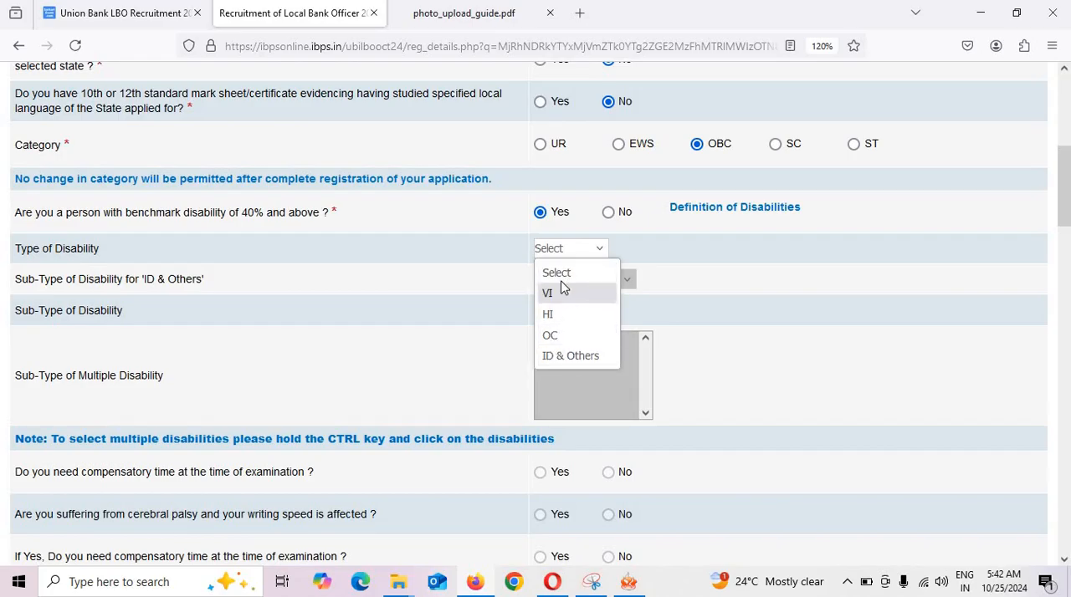
click(608, 214)
click(609, 212)
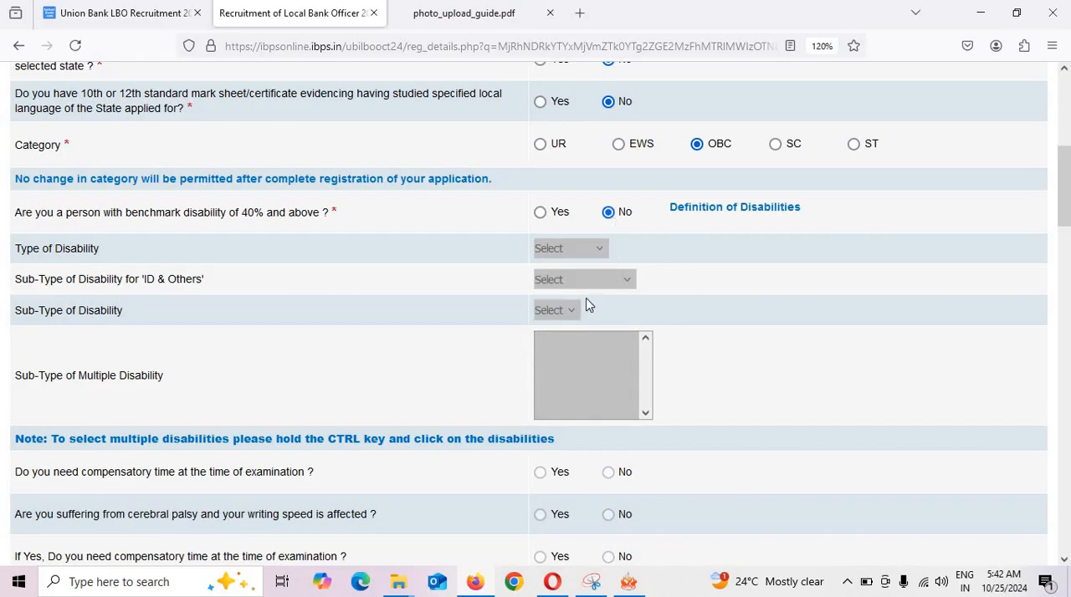
Answer No to the question about a specified disability under sec 2(s) of the RPwD Act with difficulty in writing.
scroll(584, 344, down, 1)
scroll(584, 344, down, 2)
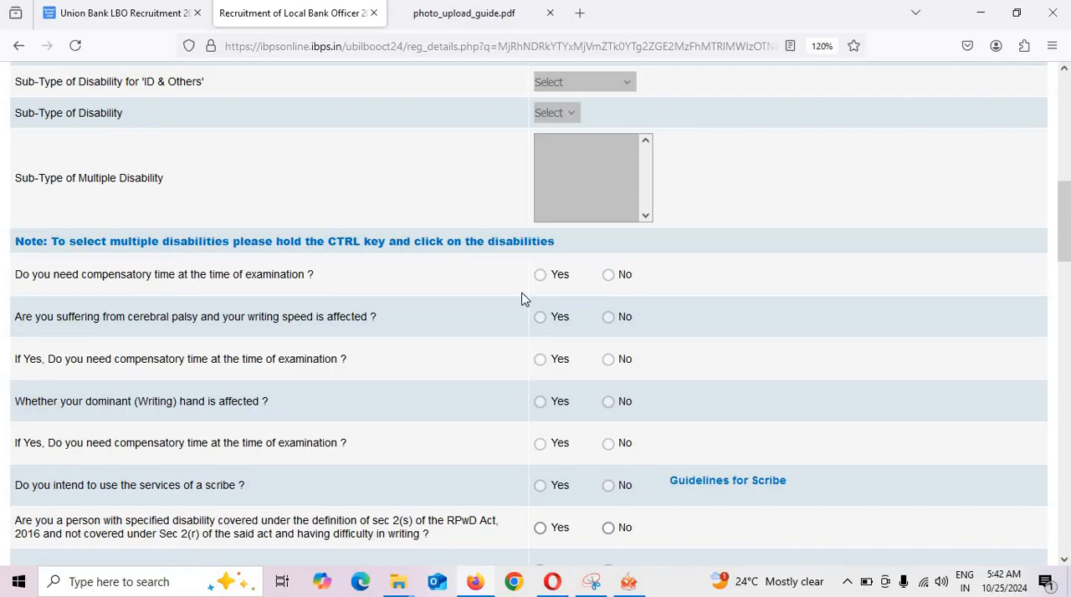
scroll(607, 322, down, 2)
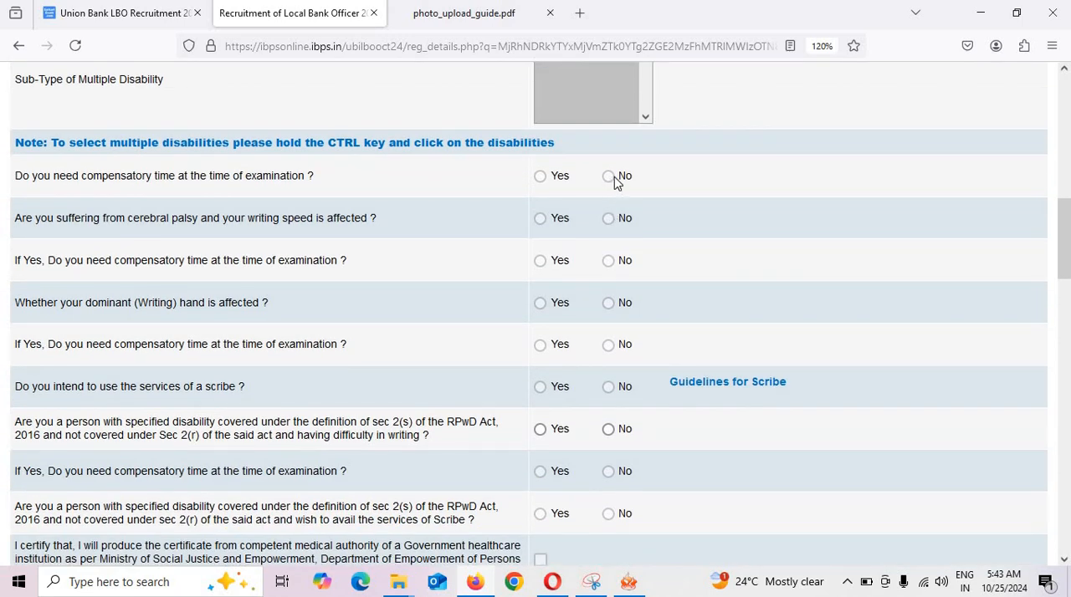
scroll(627, 291, down, 4)
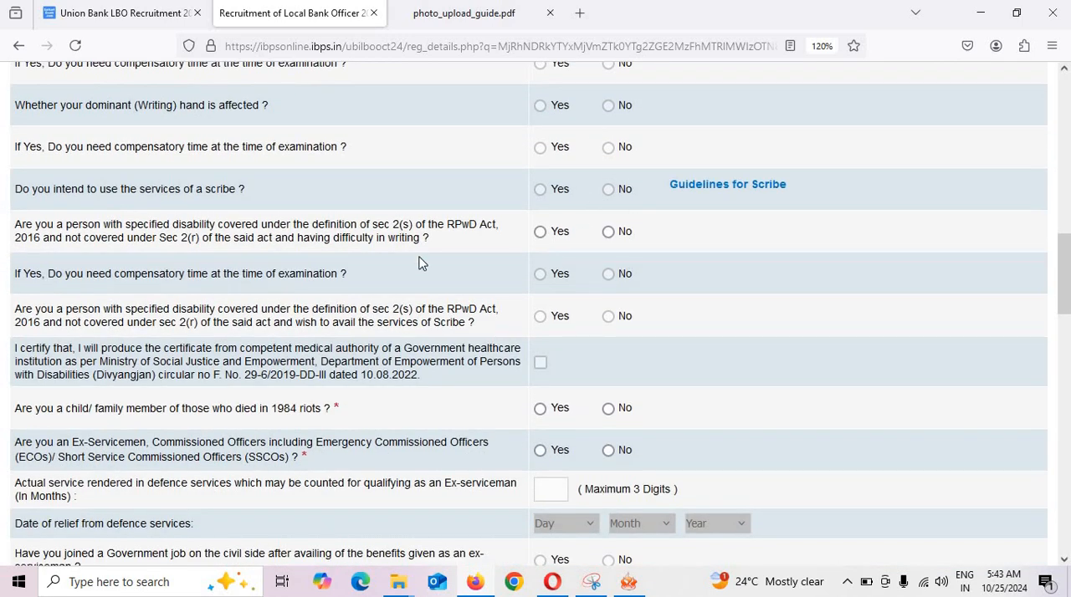
scroll(420, 264, down, 2)
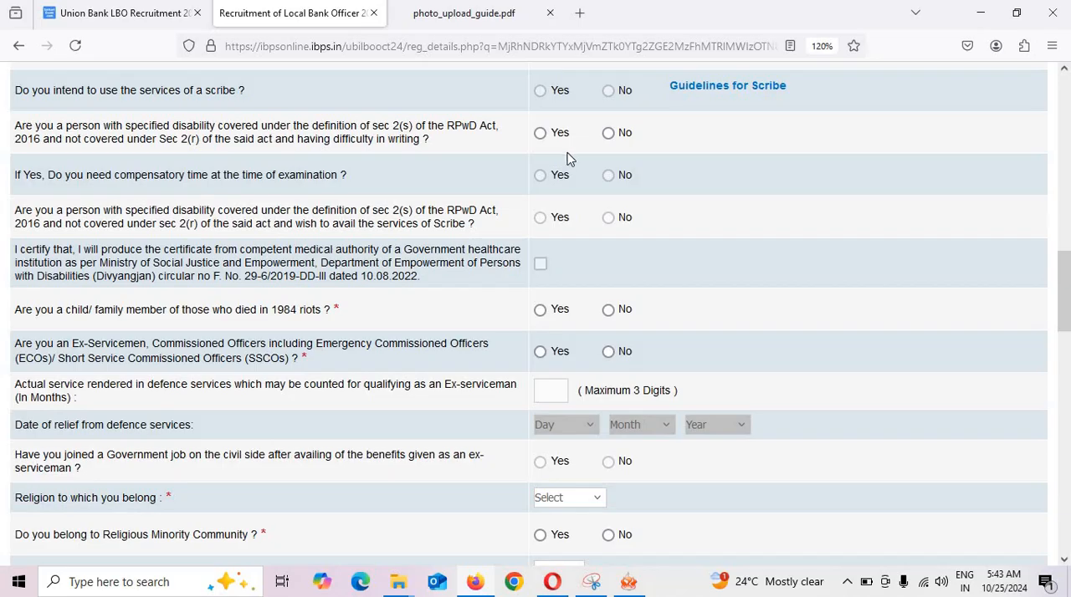
click(609, 135)
Answer No to the 1984 riots family member question and to the Ex-Servicemen question.
scroll(651, 271, down, 2)
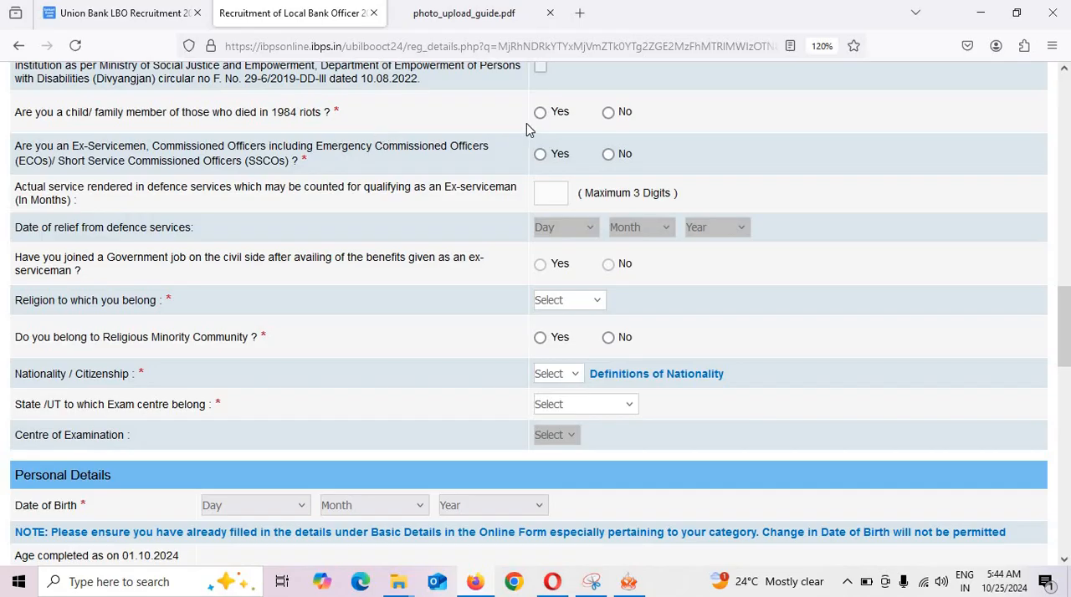
click(609, 113)
click(608, 155)
Set the religion to Jain and answer No to belonging to a religious minority community.
scroll(590, 195, down, 2)
scroll(609, 155, up, 1)
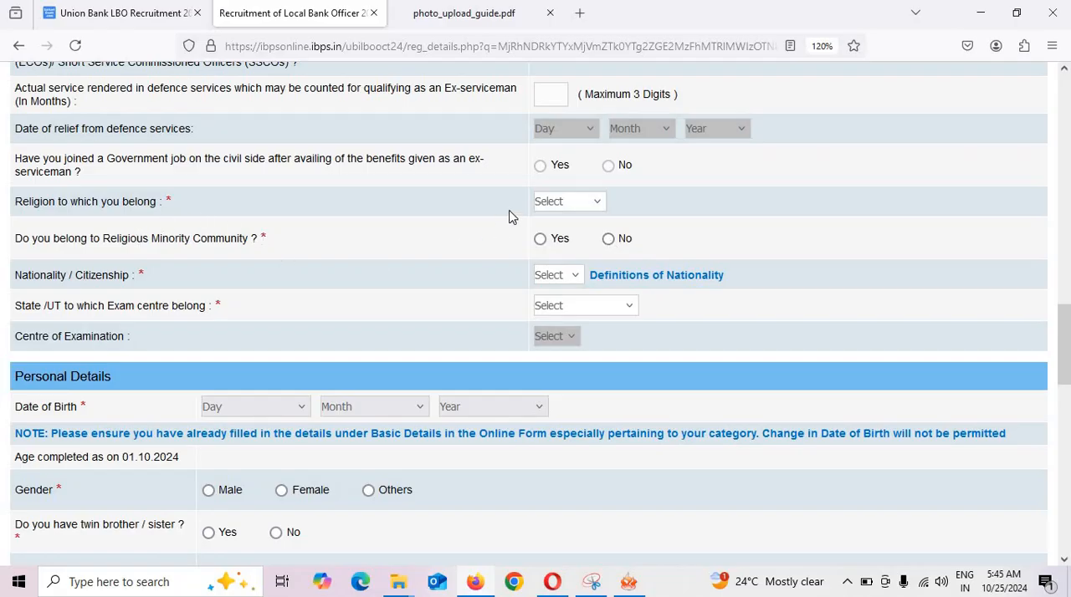
click(543, 208)
click(28, 219)
click(566, 209)
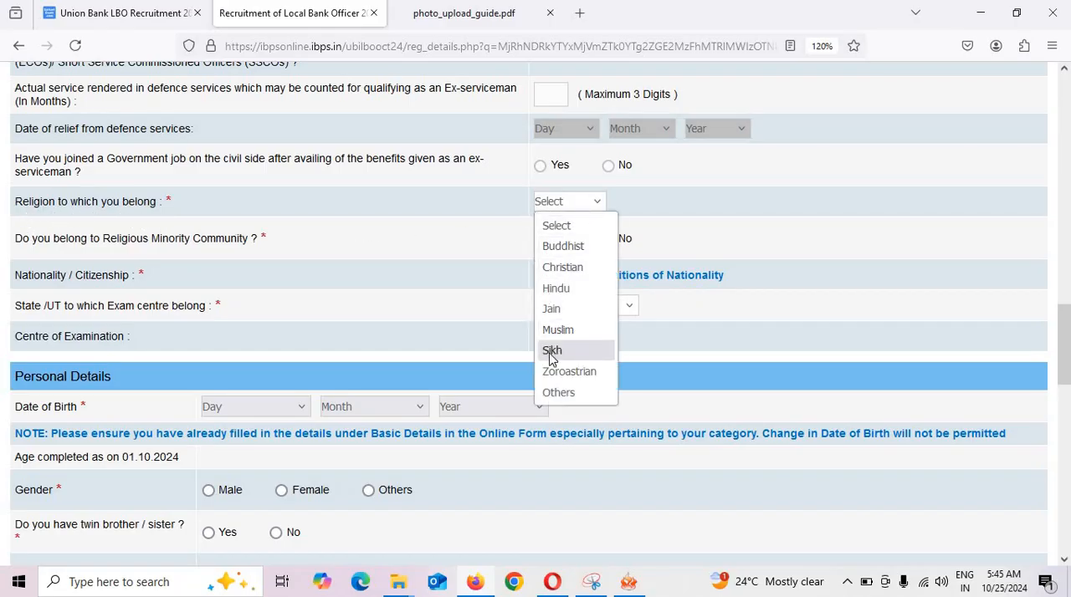
click(562, 309)
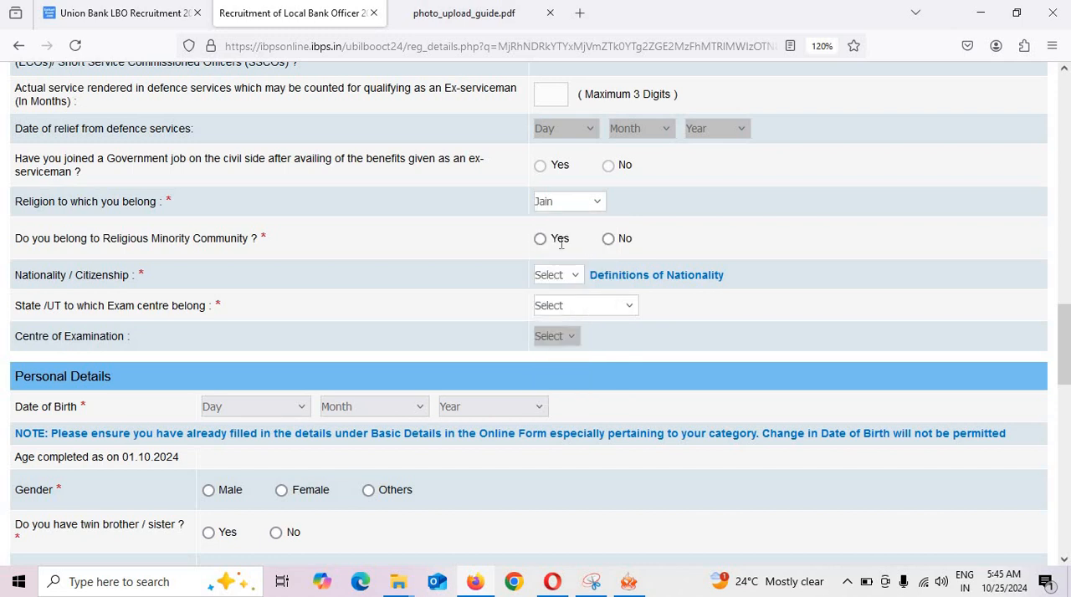
click(608, 239)
Set the nationality to Indian and choose Lucknow in Uttar Pradesh as the centre of examination.
click(562, 278)
click(554, 317)
click(561, 309)
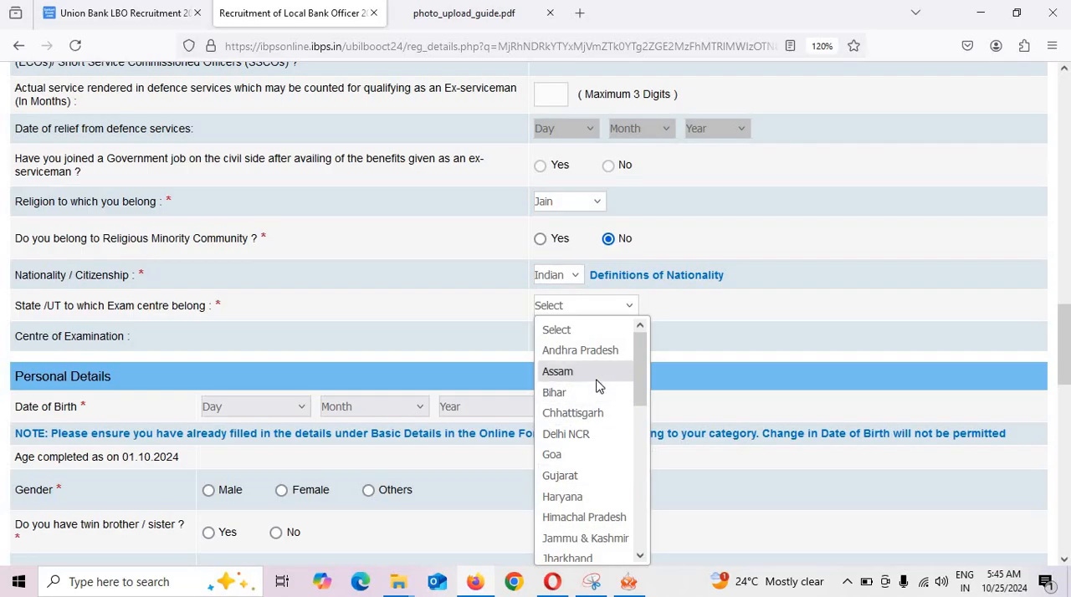
scroll(581, 510, down, 6)
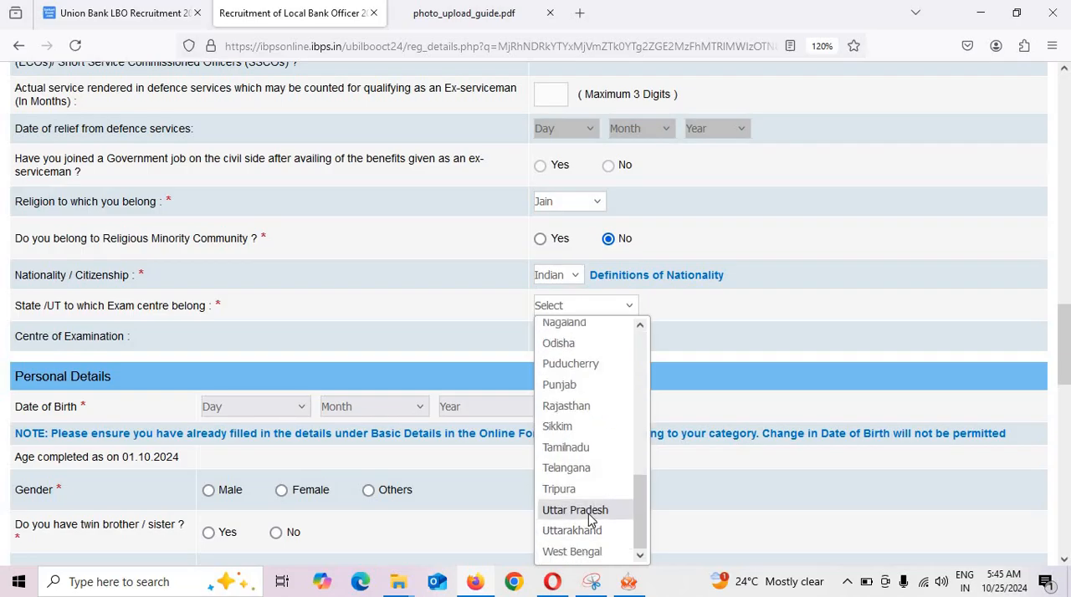
click(588, 513)
click(575, 337)
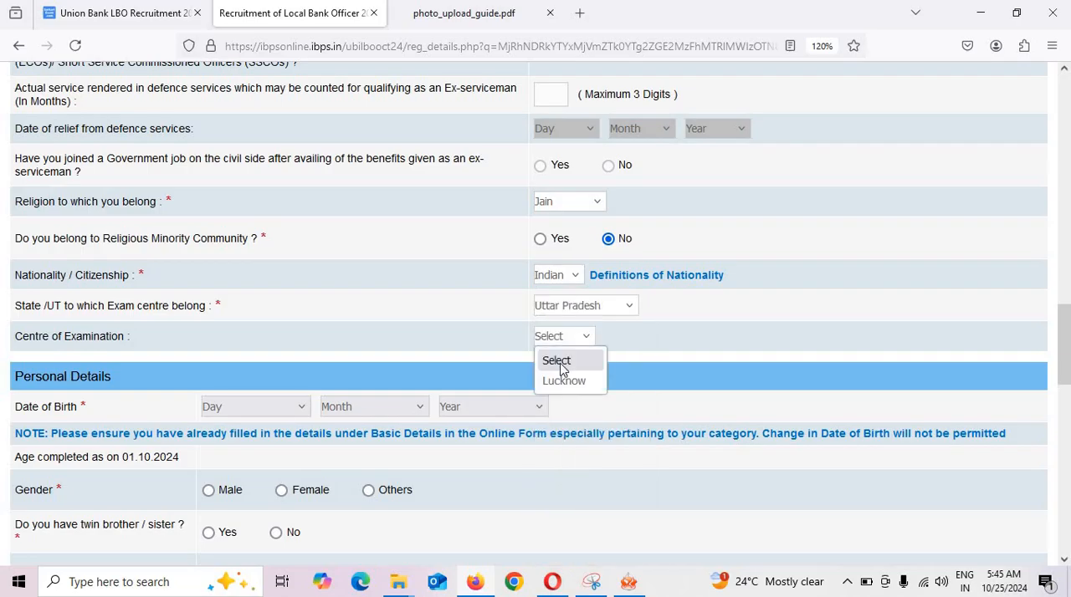
click(559, 386)
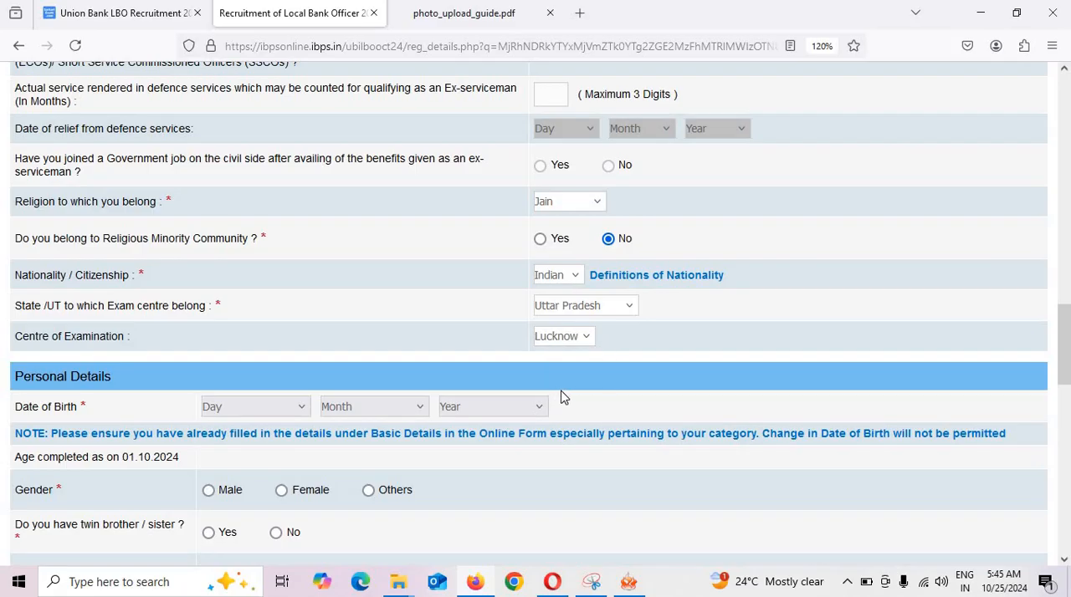
Enter the applicant's date of birth under Personal Details by choosing its day, month and year.
scroll(552, 398, down, 2)
click(255, 310)
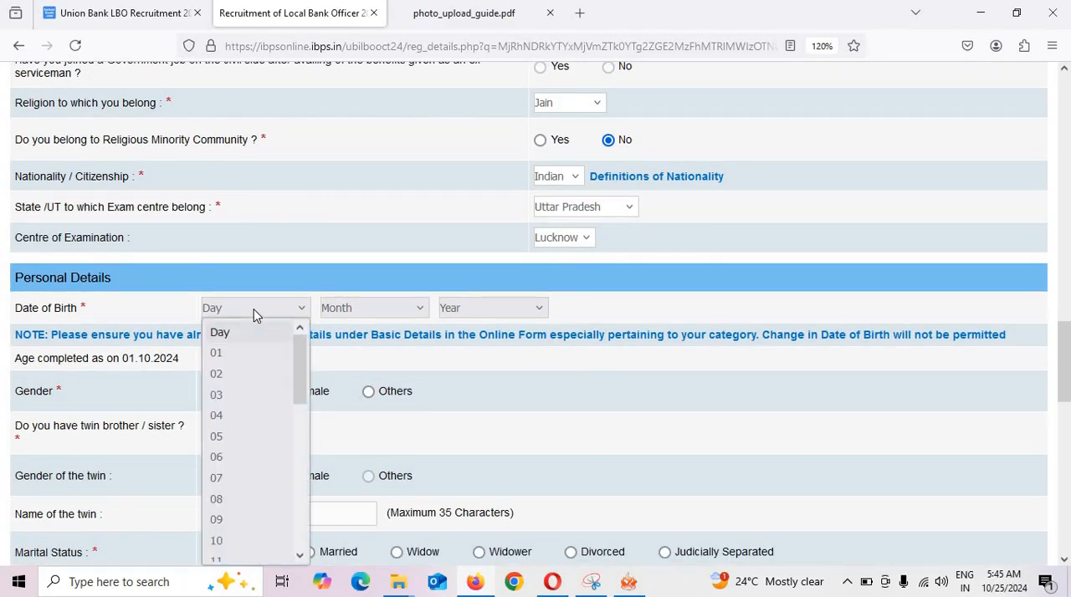
click(239, 395)
click(401, 307)
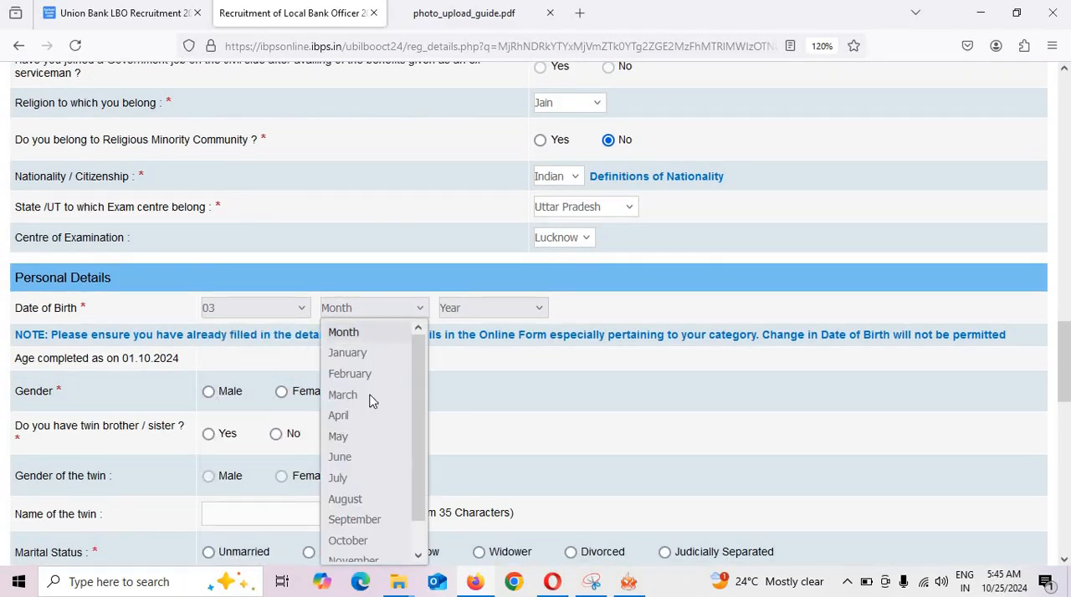
click(339, 478)
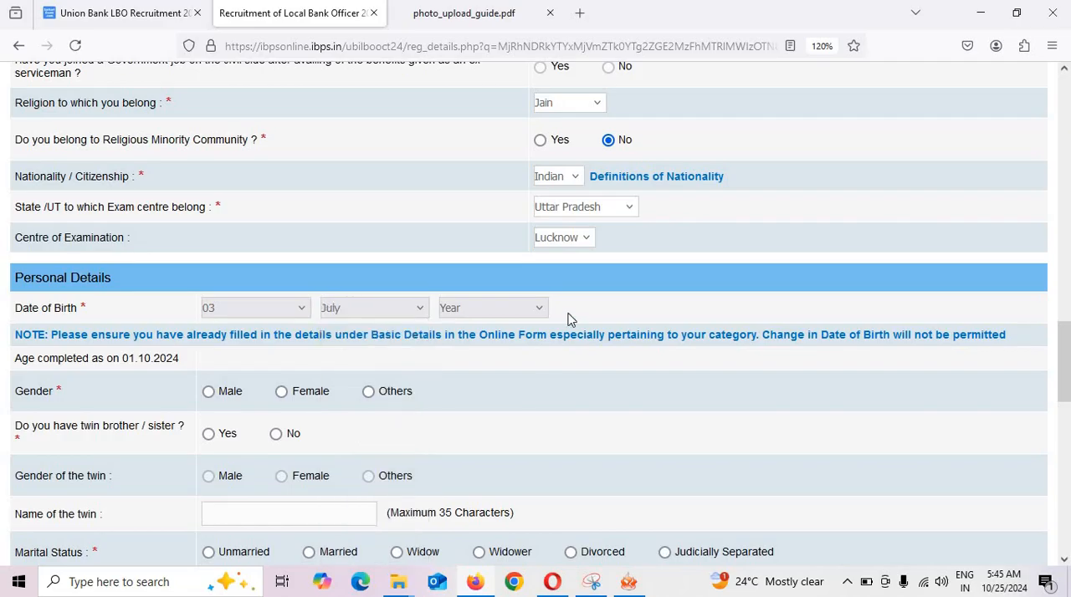
click(523, 312)
text(1995)
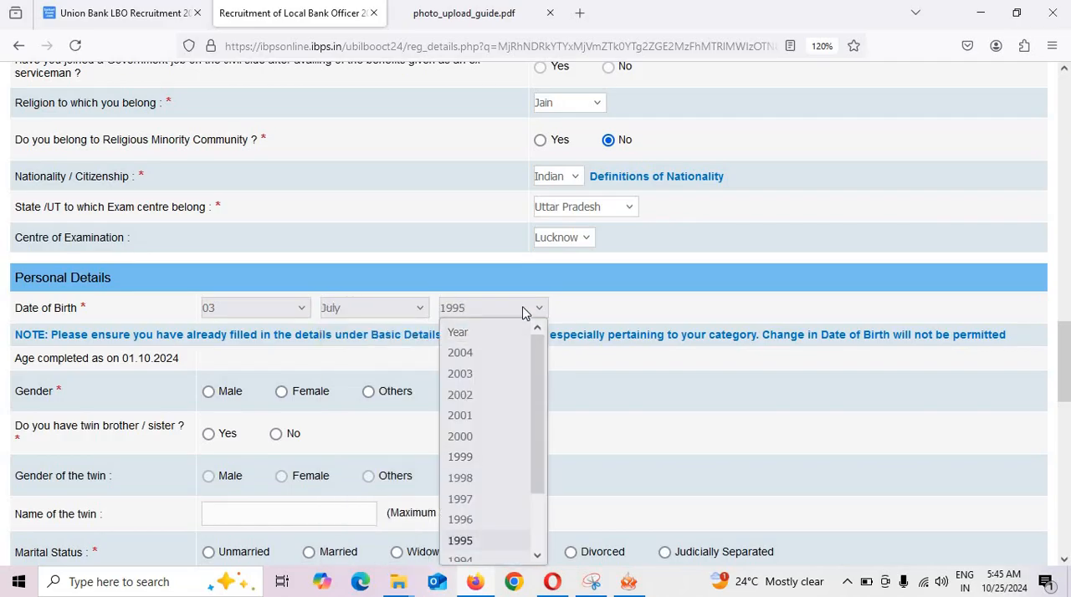
click(73, 412)
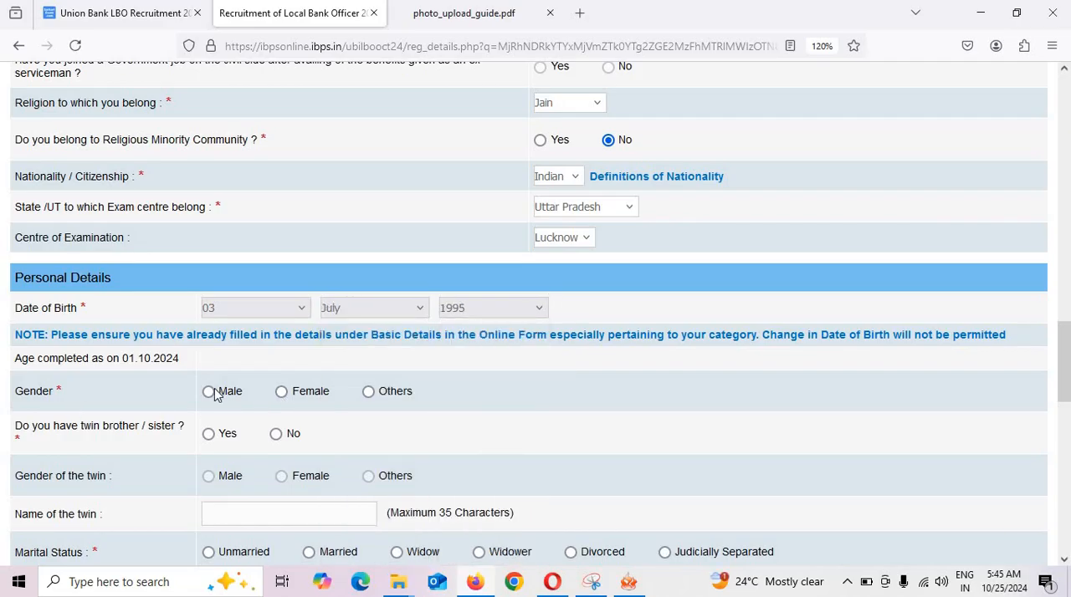
Set the gender to Female, the twin brother/sister question to No and the marital status to Married.
click(281, 392)
scroll(108, 473, down, 2)
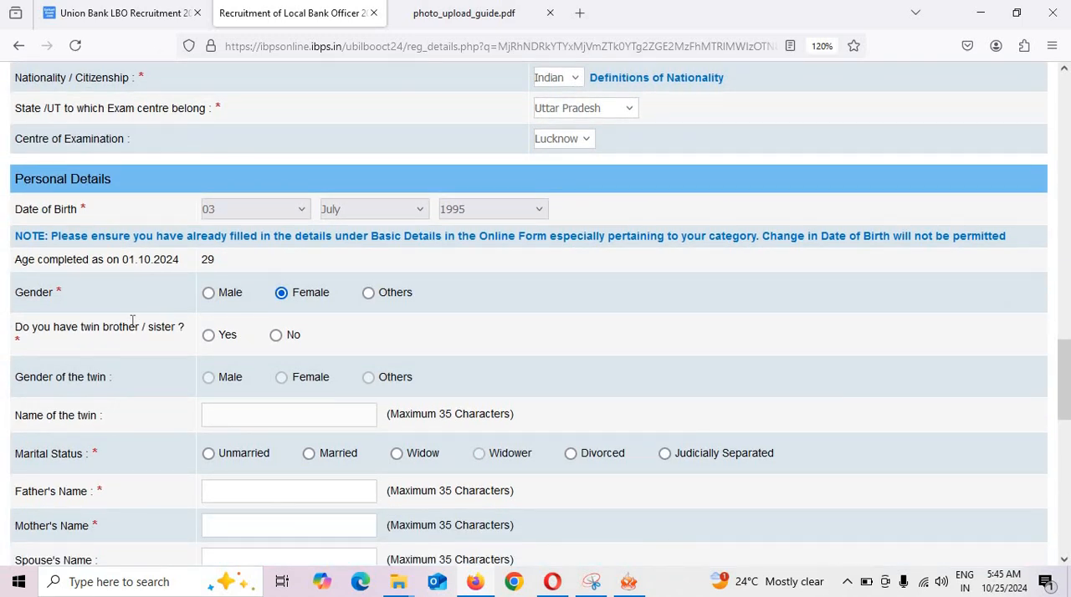
click(276, 334)
scroll(249, 403, down, 2)
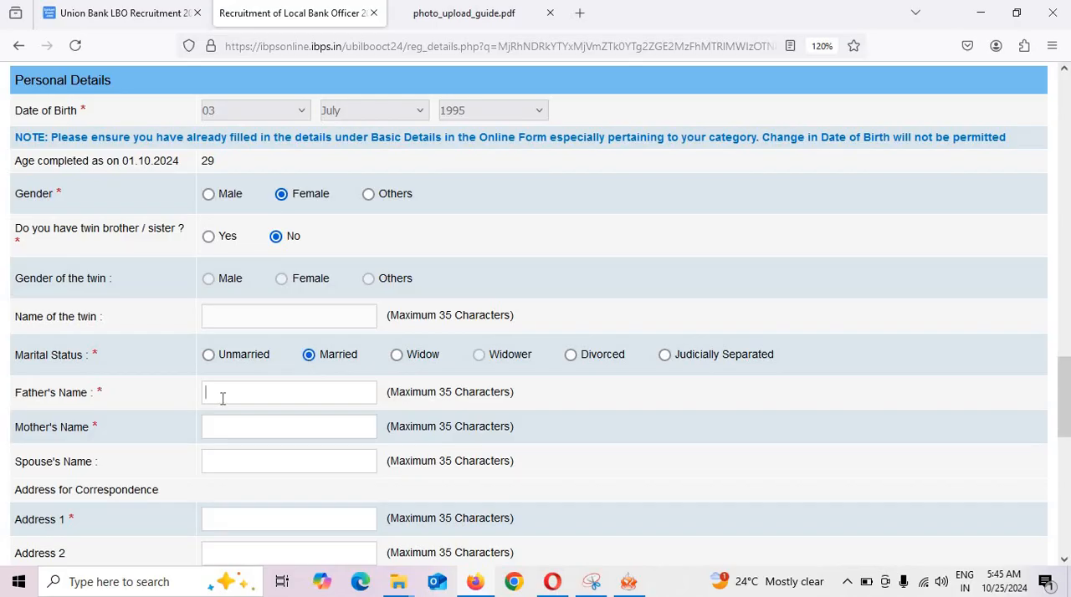
Fill in the father's, mother's and spouse's names in the Personal Details section.
text(fer)
text(manoj)
scroll(265, 500, down, 2)
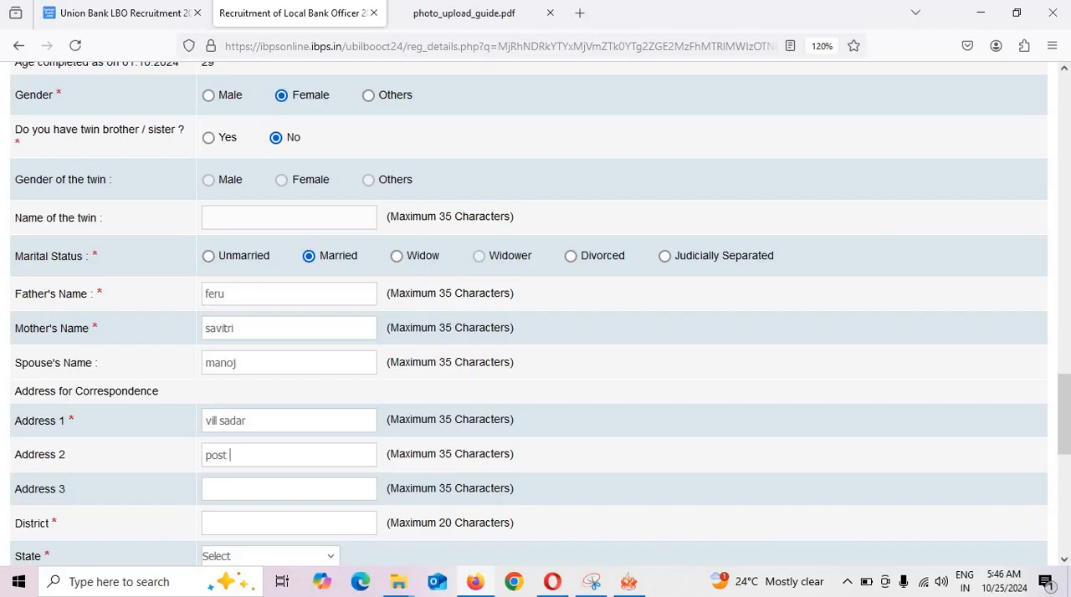
Fill in the address for correspondence with its address lines, district, state and pin code.
text(dar)
scroll(86, 489, down, 2)
click(300, 425)
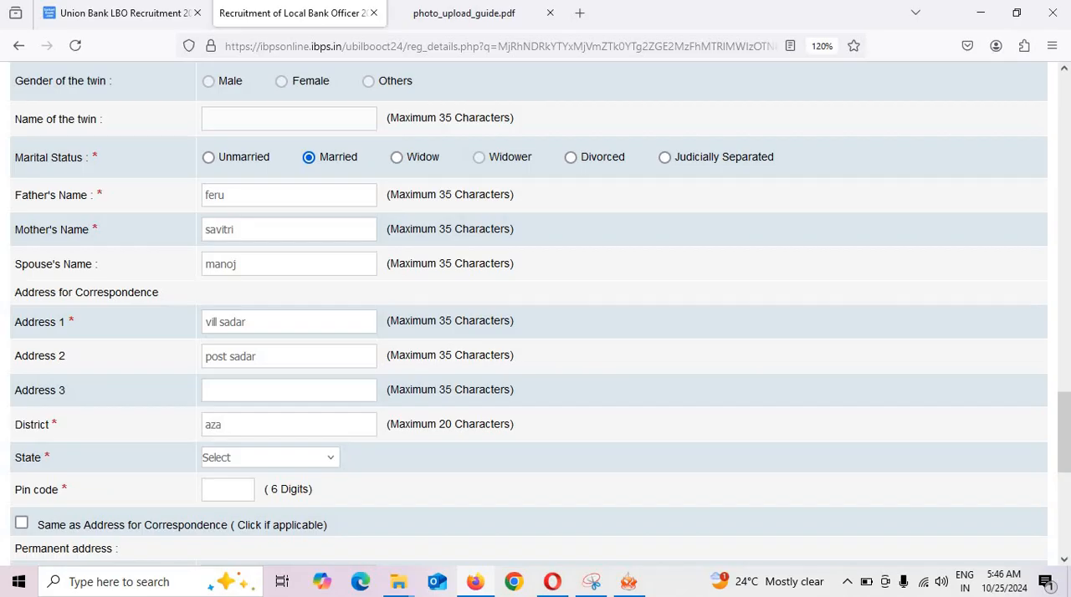
text(azamgarh)
click(263, 456)
scroll(276, 335, down, 5)
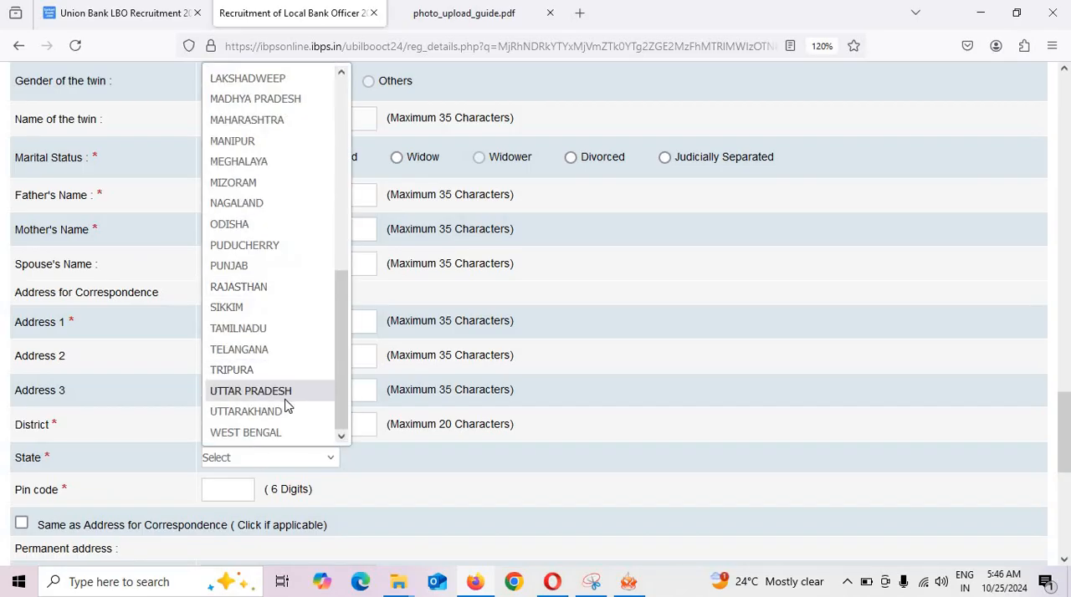
click(287, 392)
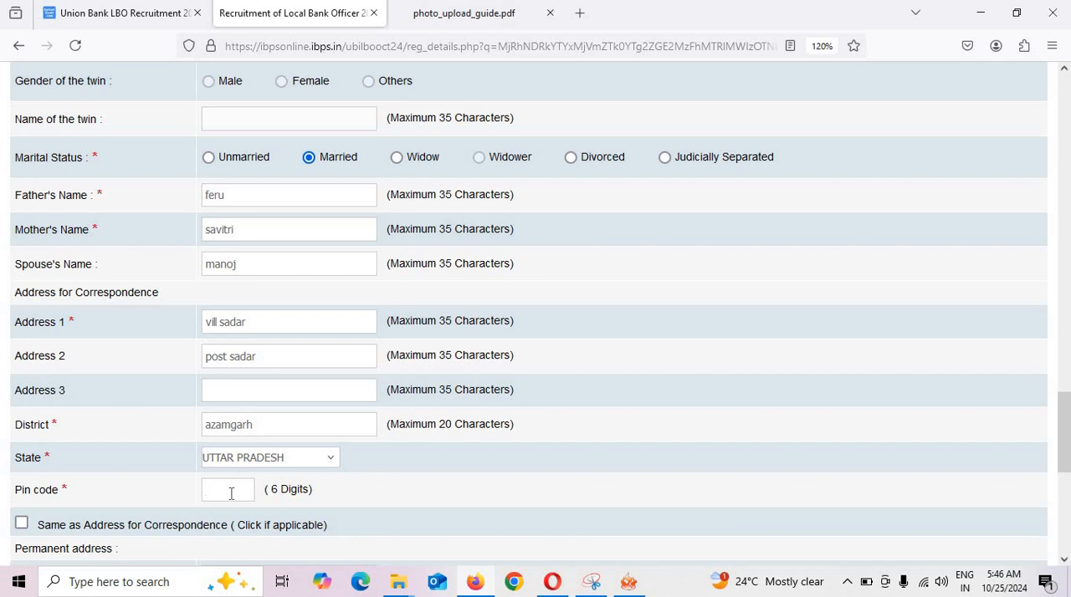
text(276001)
Mark the permanent address as the same as the address for correspondence and review the copied entries.
scroll(20, 502, down, 2)
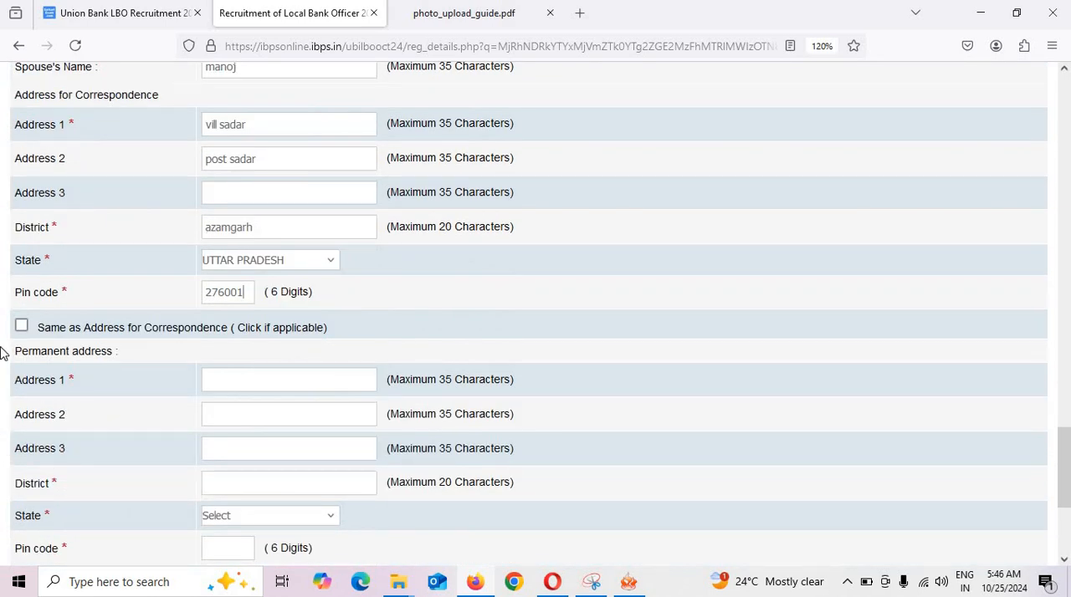
click(22, 328)
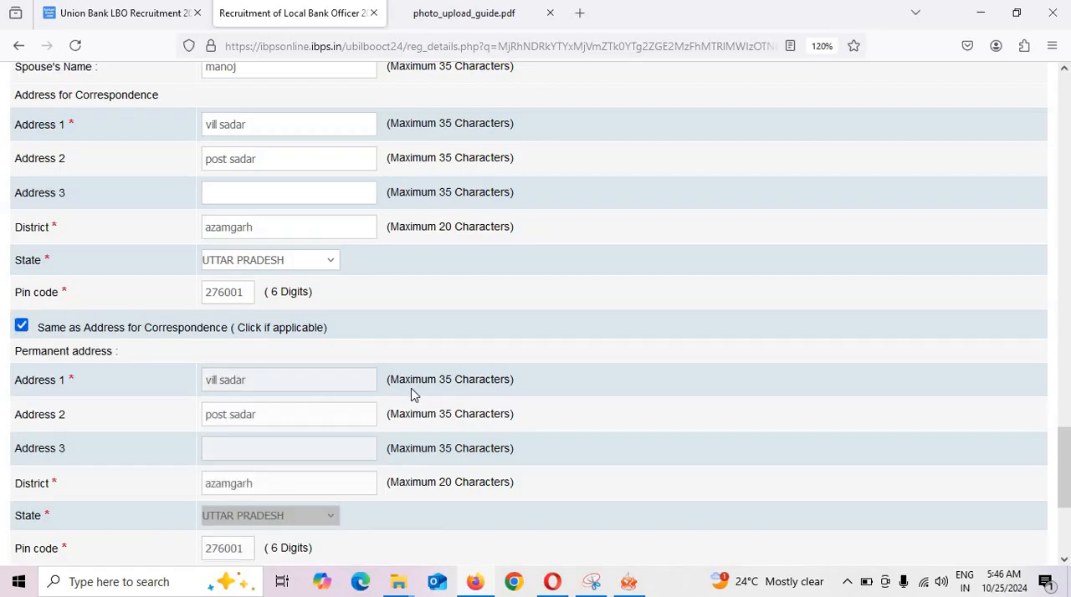
scroll(411, 394, down, 1)
scroll(210, 361, up, 2)
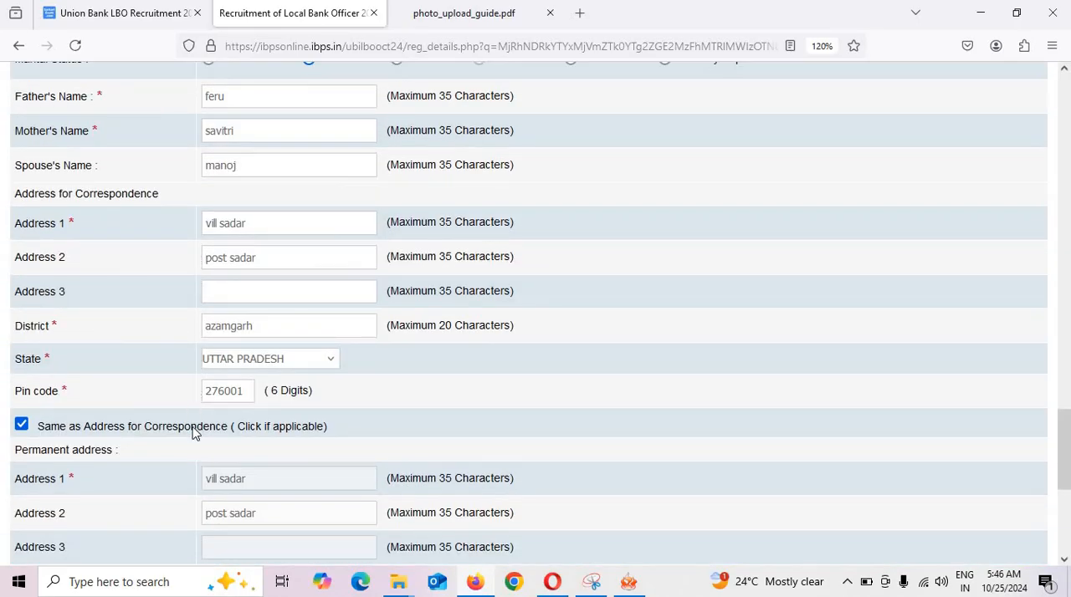
scroll(184, 459, up, 2)
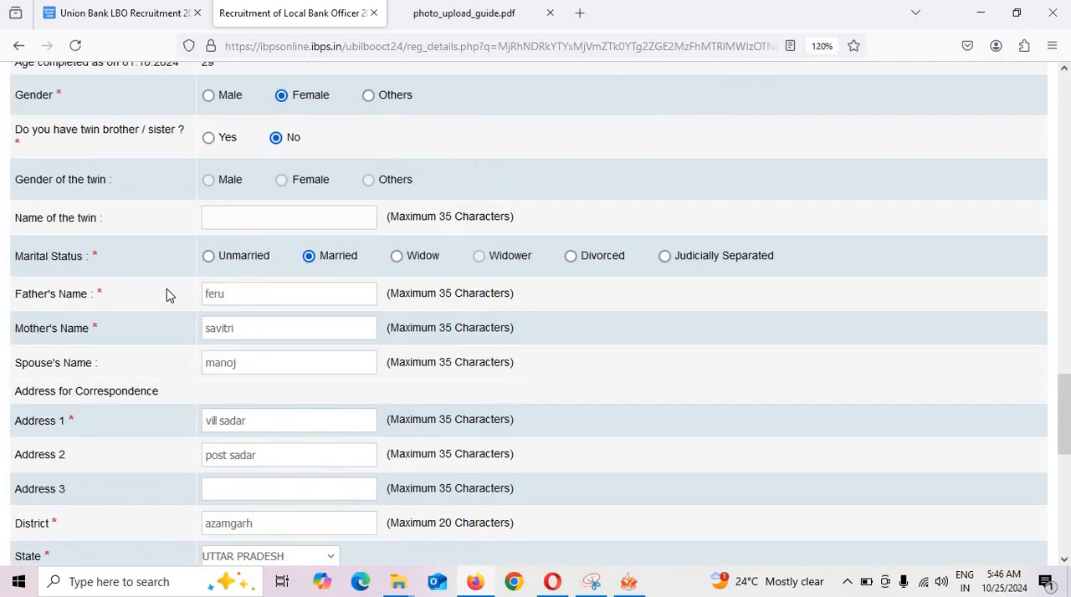
scroll(299, 308, down, 3)
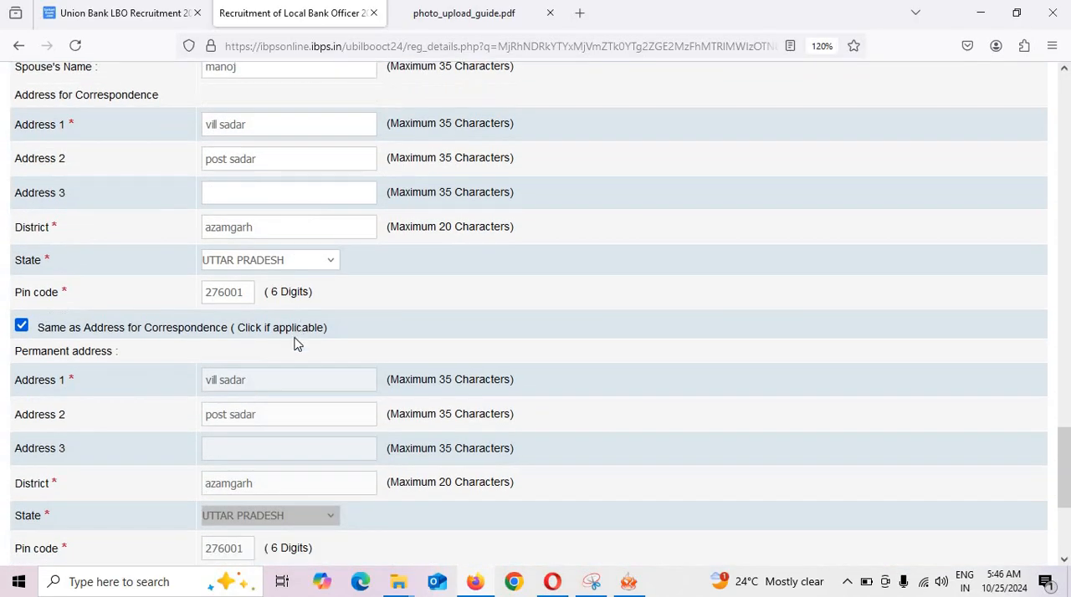
Set the address for GST invoicing to Correspondence Address.
scroll(198, 382, down, 3)
click(232, 345)
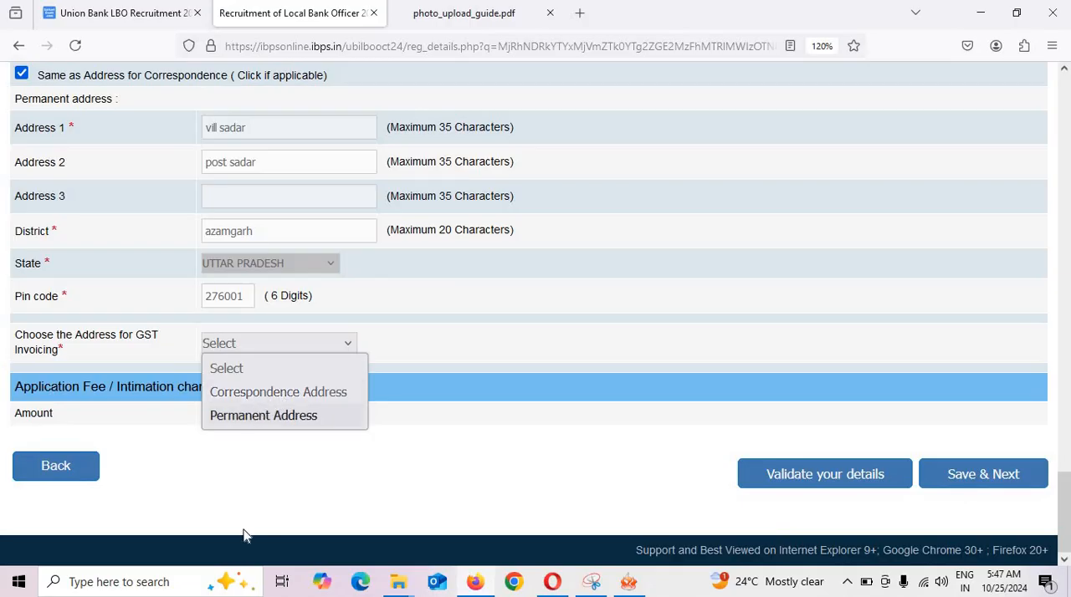
click(316, 505)
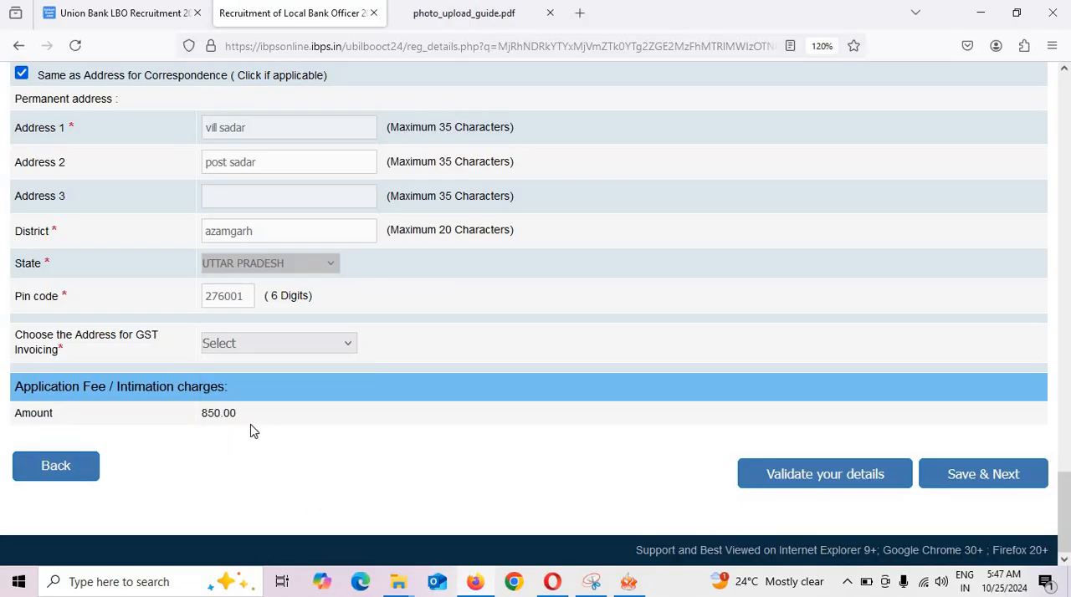
click(315, 346)
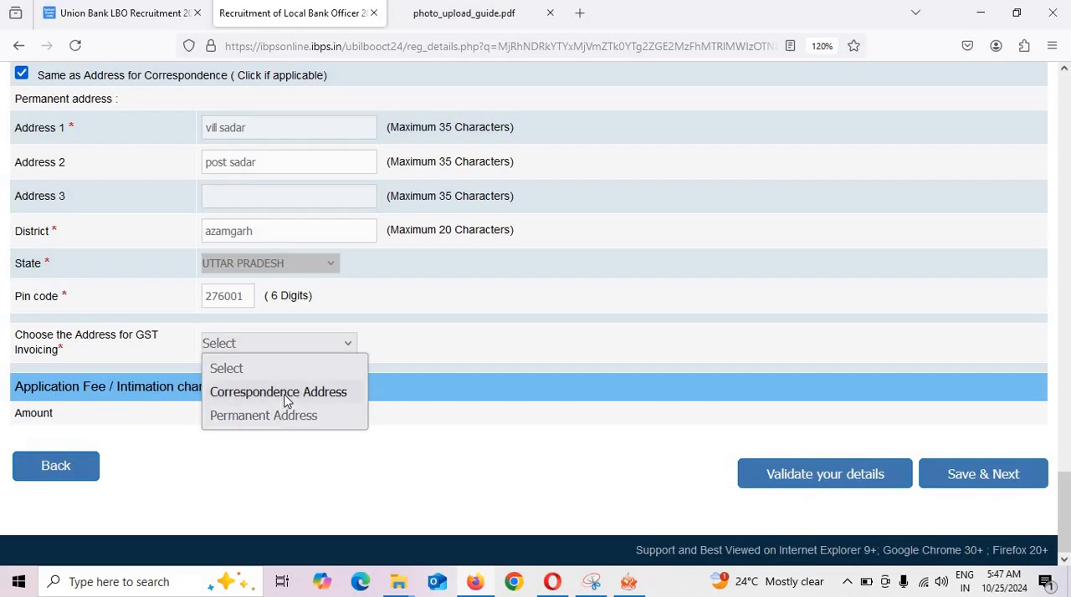
click(279, 394)
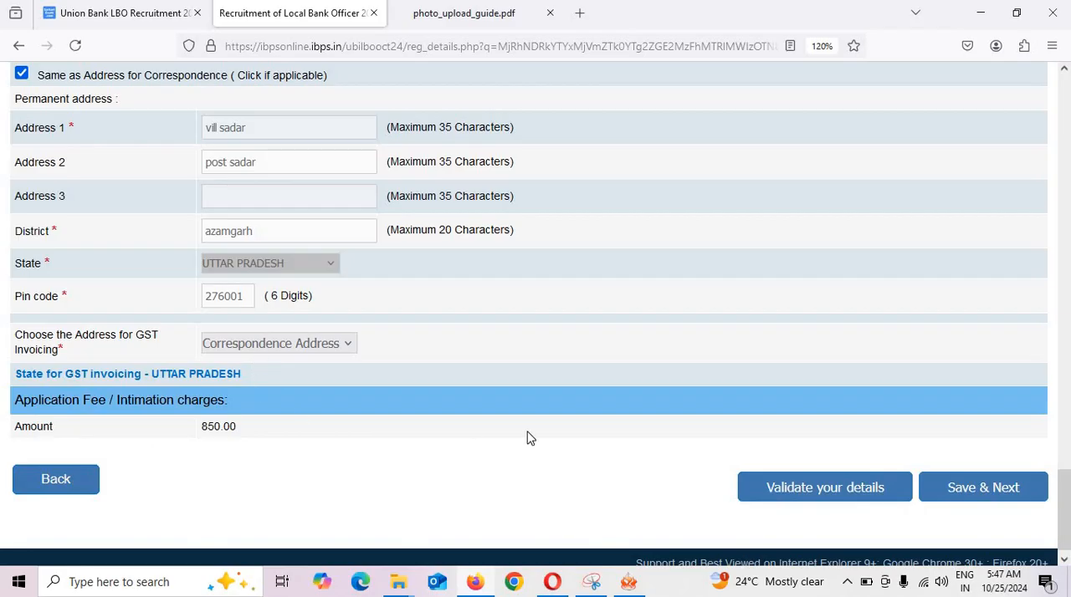
Change the GST invoicing address to Permanent Address and submit the Basic details page to save and proceed.
click(263, 350)
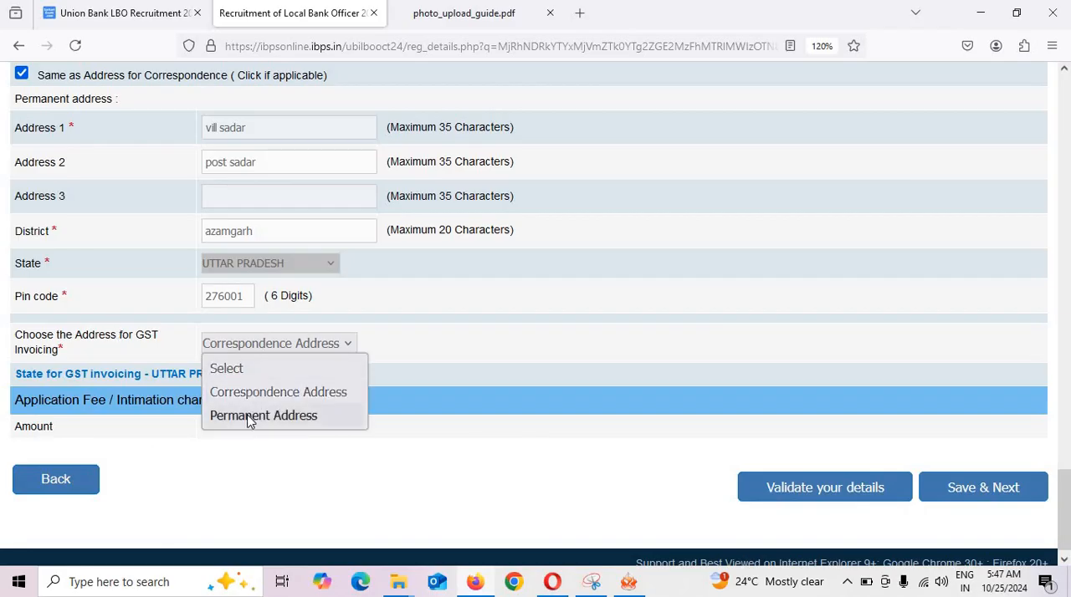
click(250, 416)
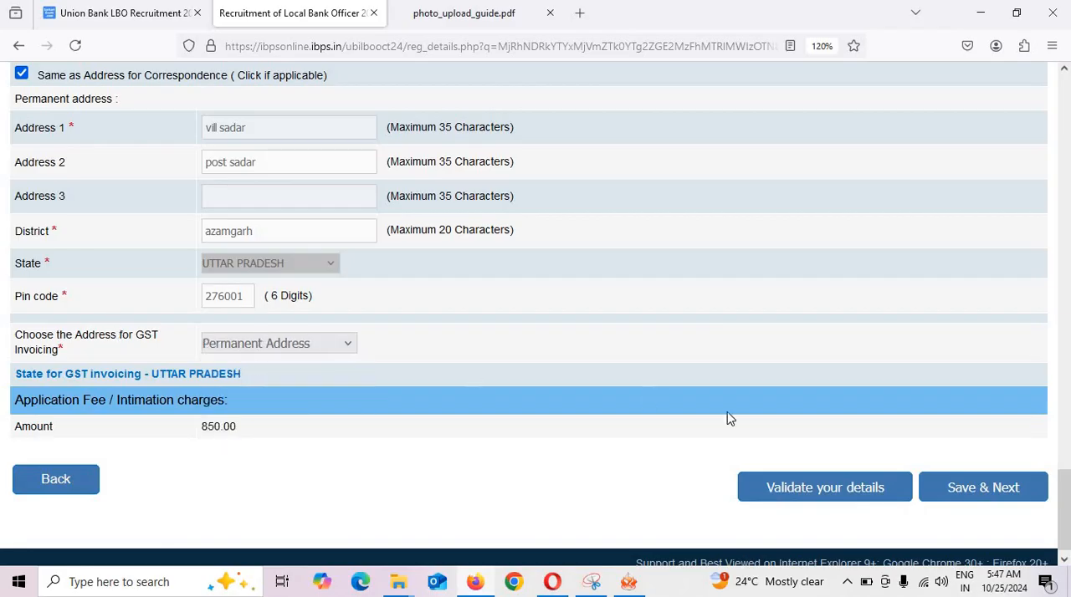
click(1032, 498)
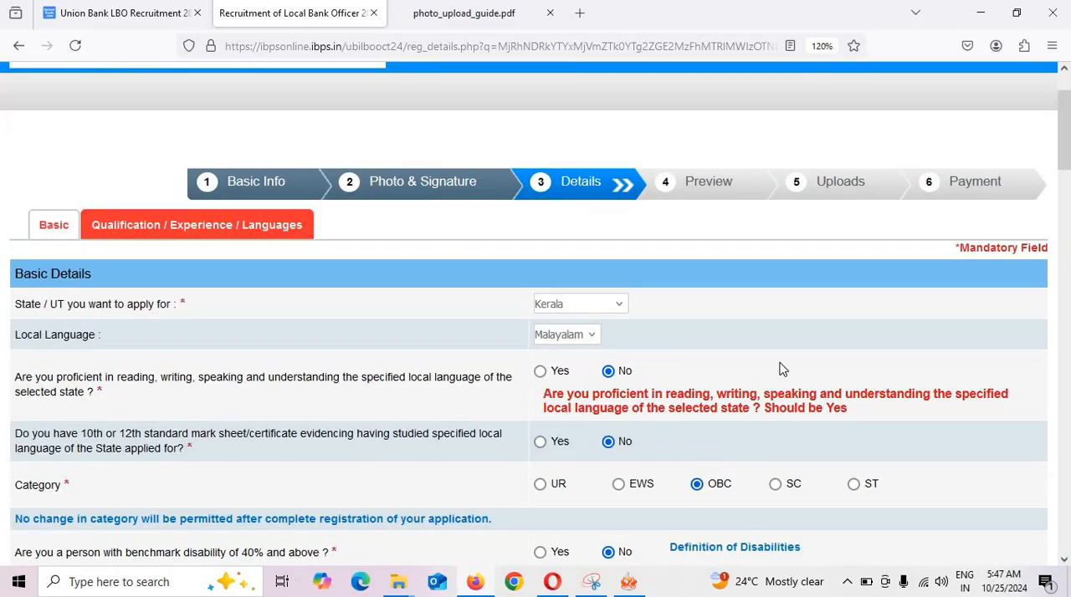
Answer Yes to being proficient in the selected state's local language, and save the Basic details page to proceed.
click(541, 372)
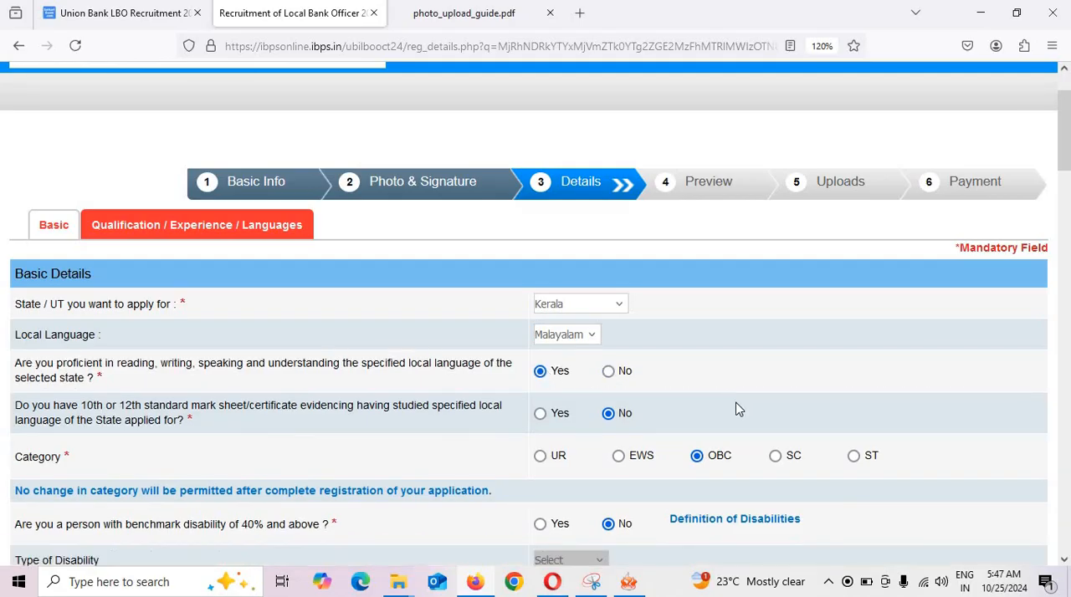
scroll(736, 409, down, 3)
scroll(749, 430, down, 20)
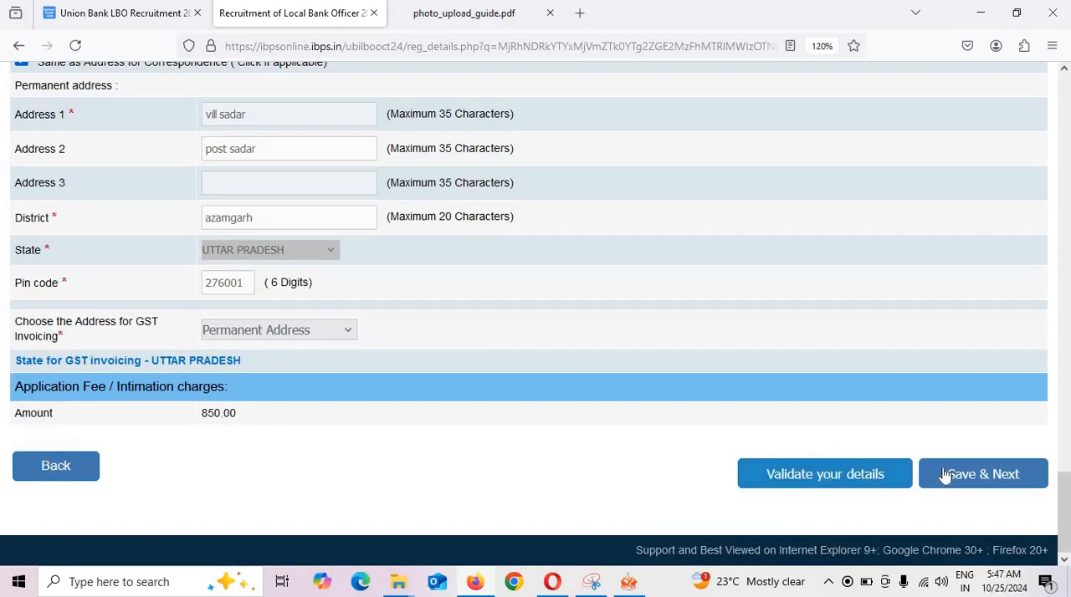
click(971, 477)
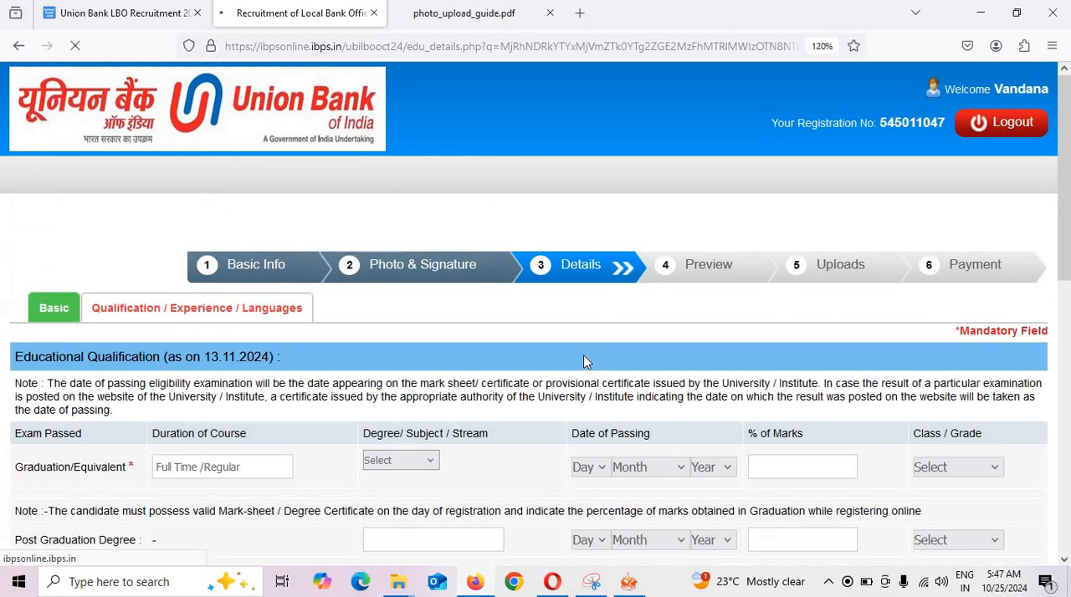
Set the degree stream of the Graduation/Equivalent qualification to Arts.
scroll(499, 373, down, 2)
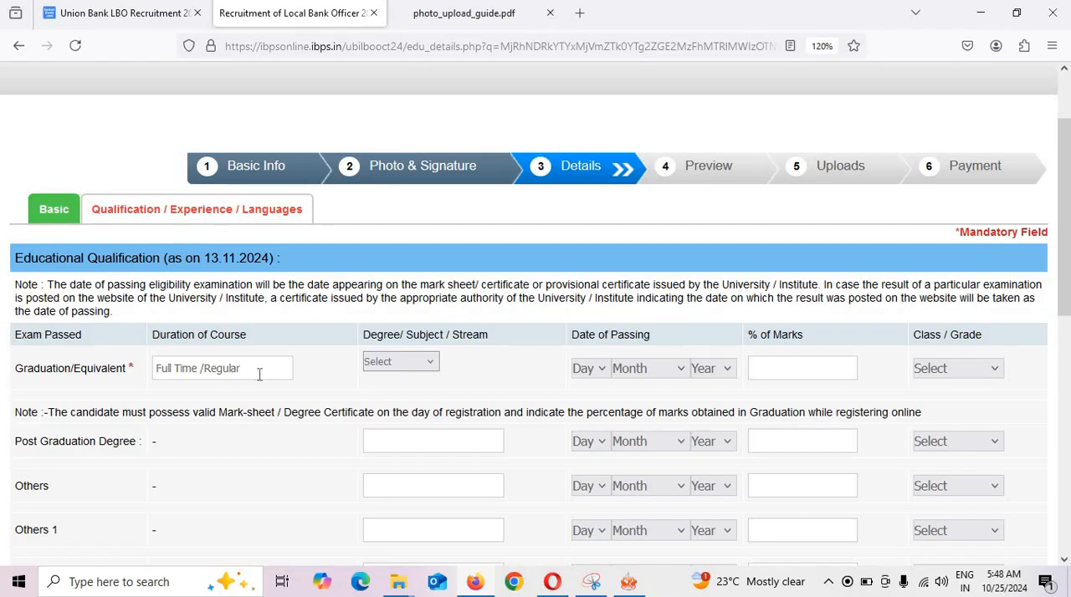
click(416, 364)
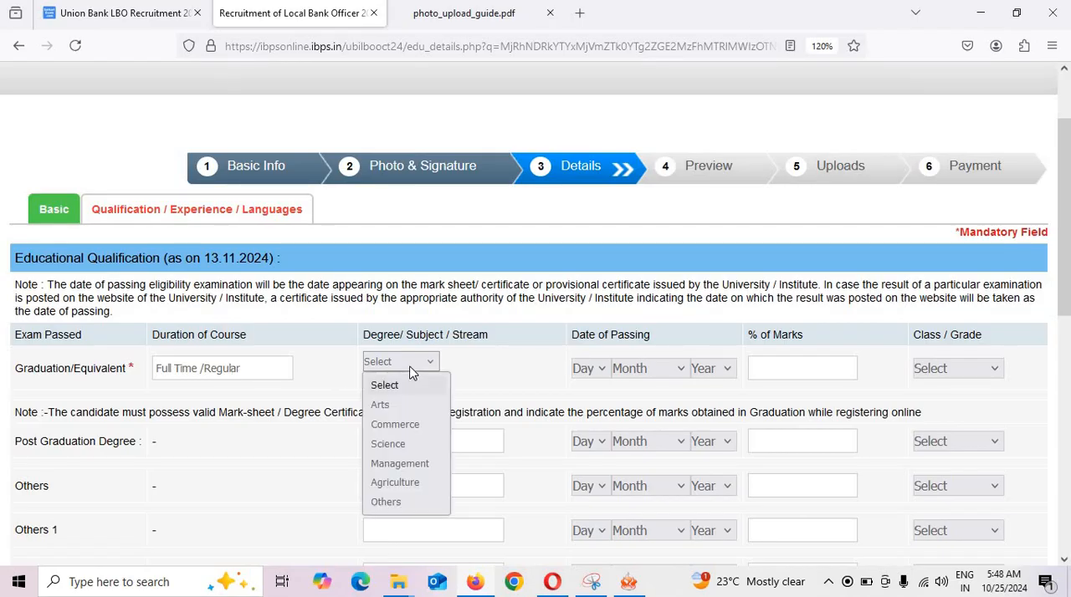
click(395, 407)
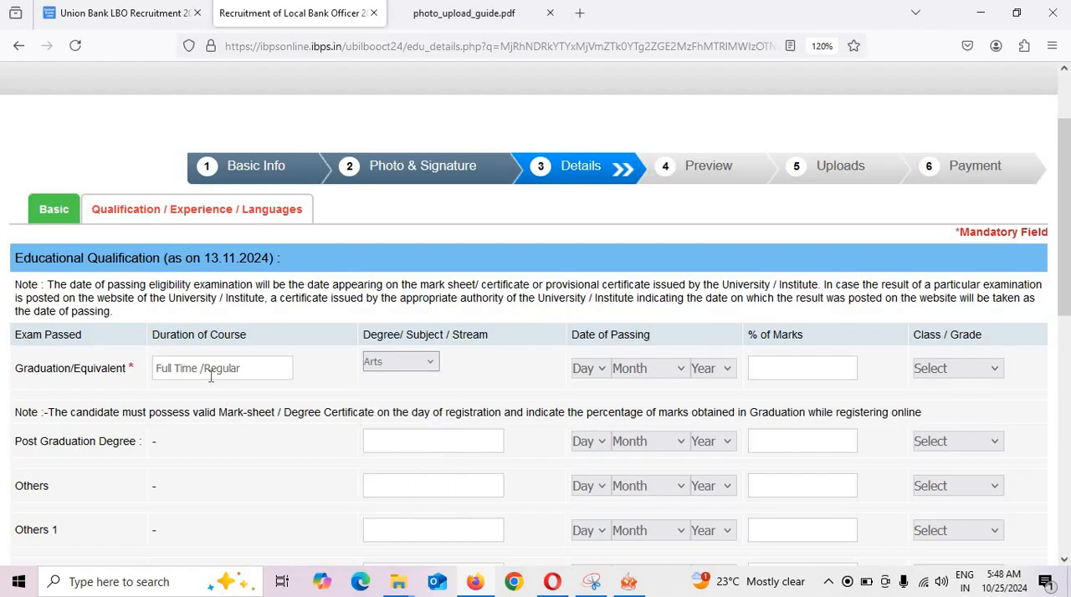
scroll(211, 376, down, 5)
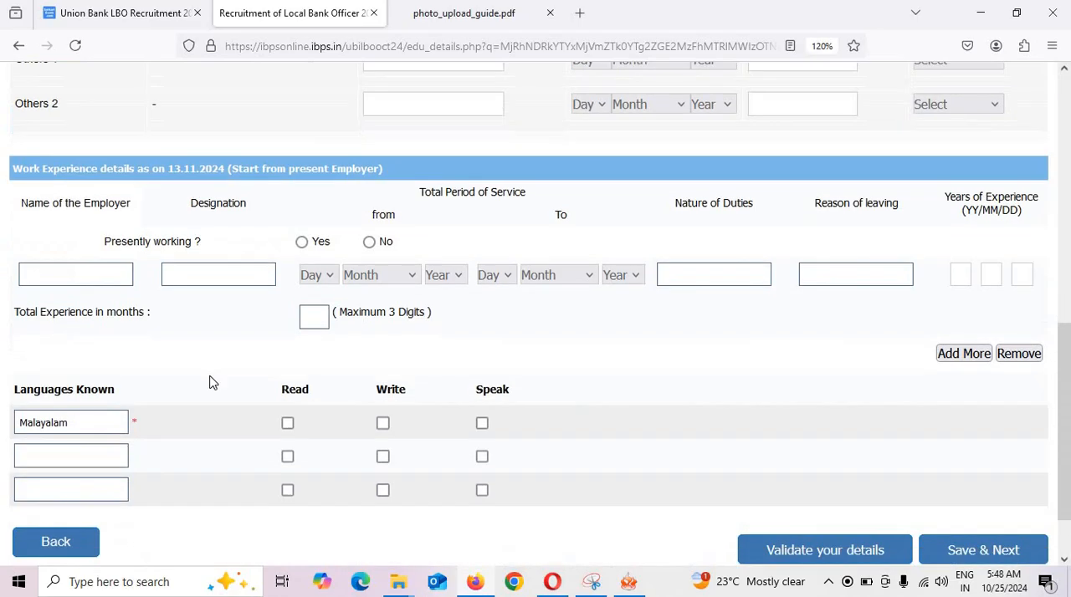
scroll(376, 335, up, 7)
scroll(270, 435, down, 2)
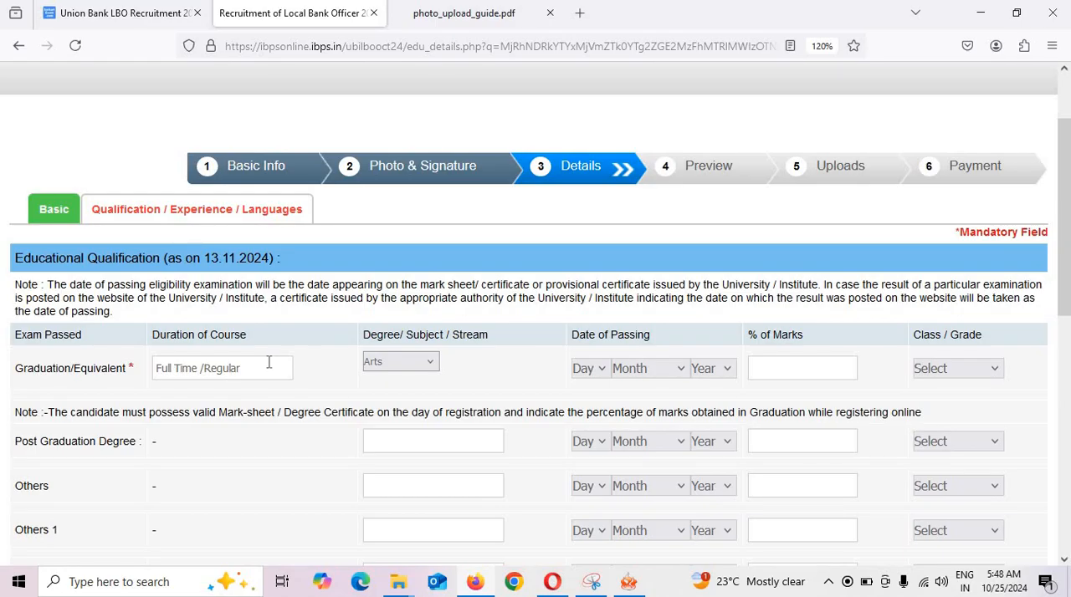
Set the graduation's date of passing to 05 June 2015.
click(583, 368)
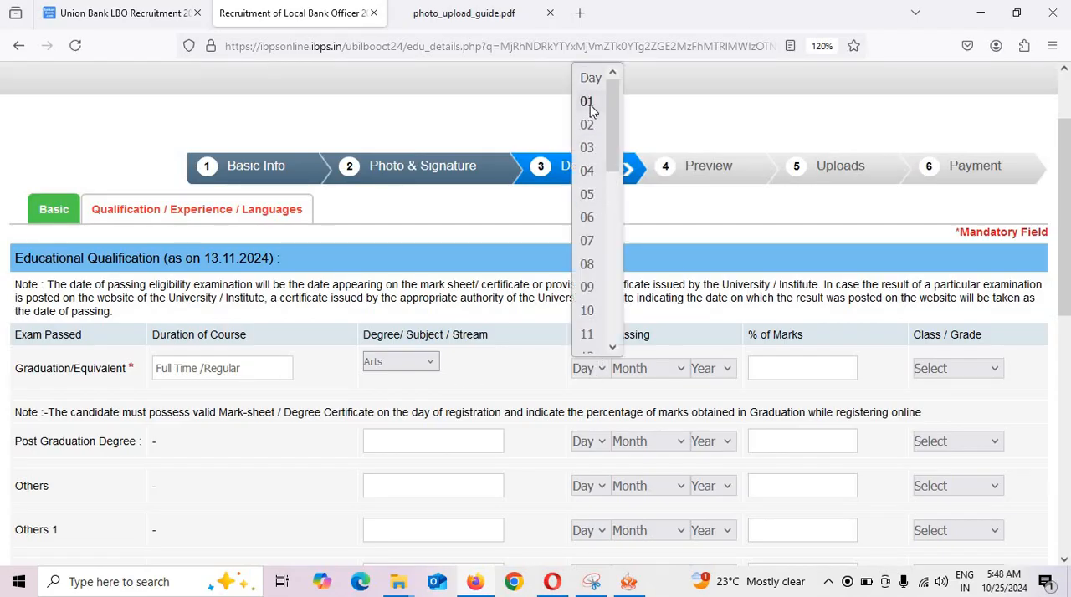
click(591, 196)
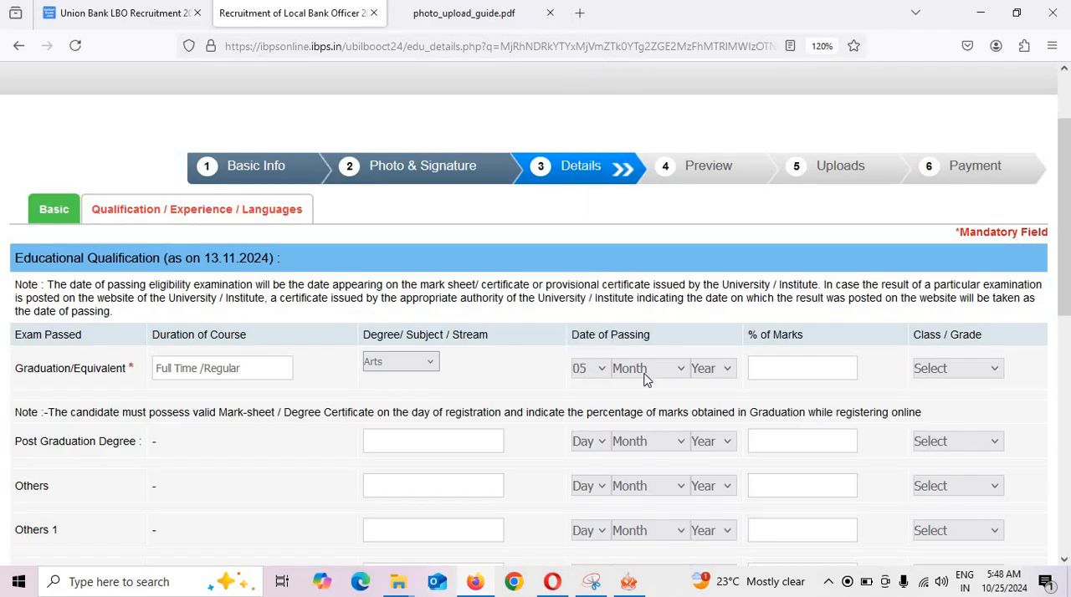
click(649, 376)
click(641, 220)
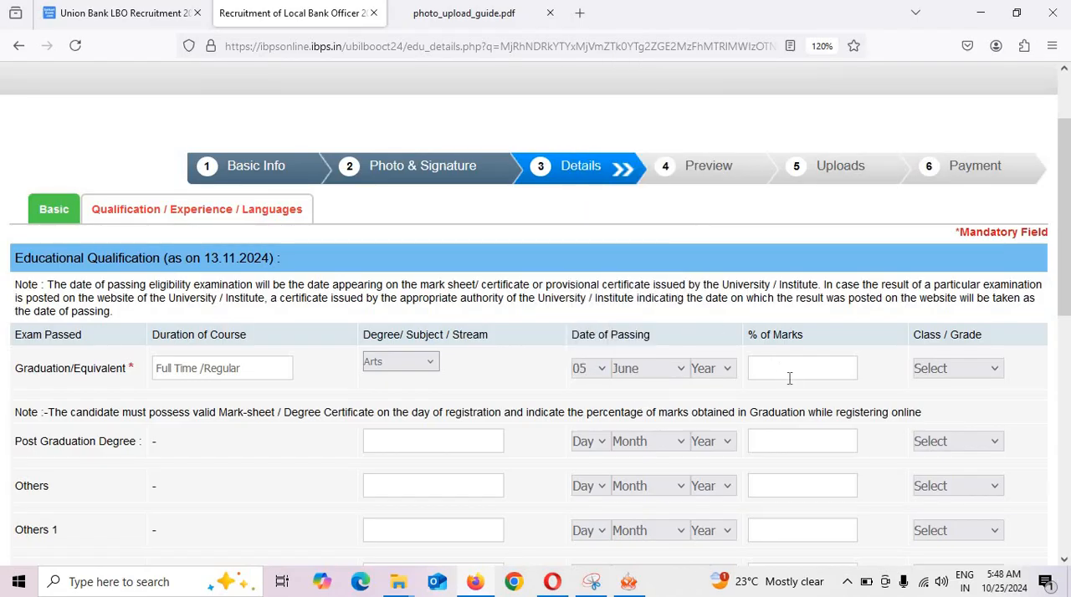
click(713, 370)
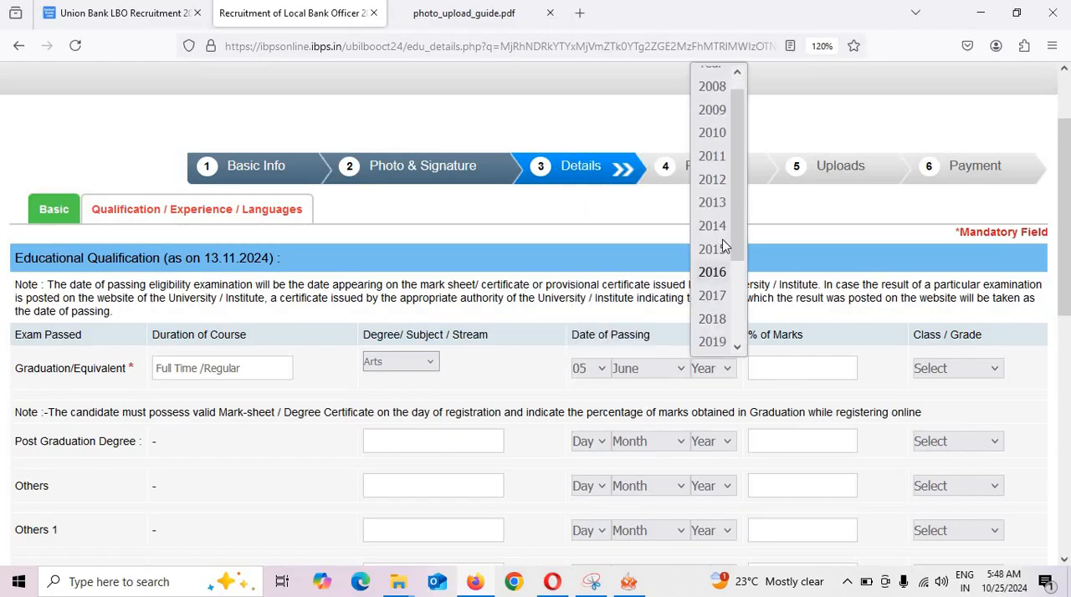
click(712, 249)
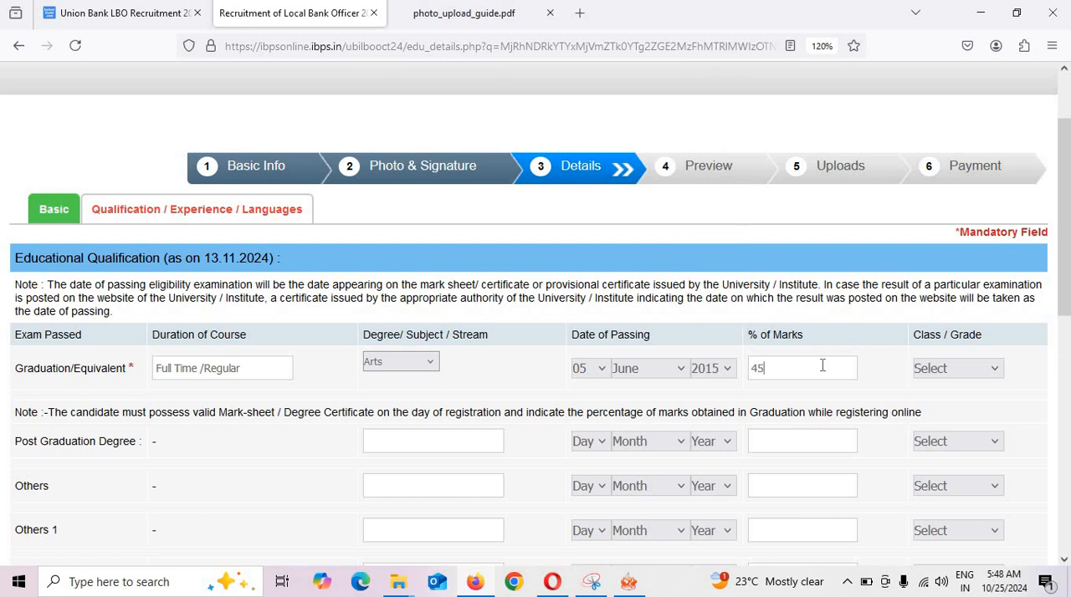
Enter 85.00 as the graduation's percentage of marks and set its class to First Class.
key(BackSpace)
click(984, 370)
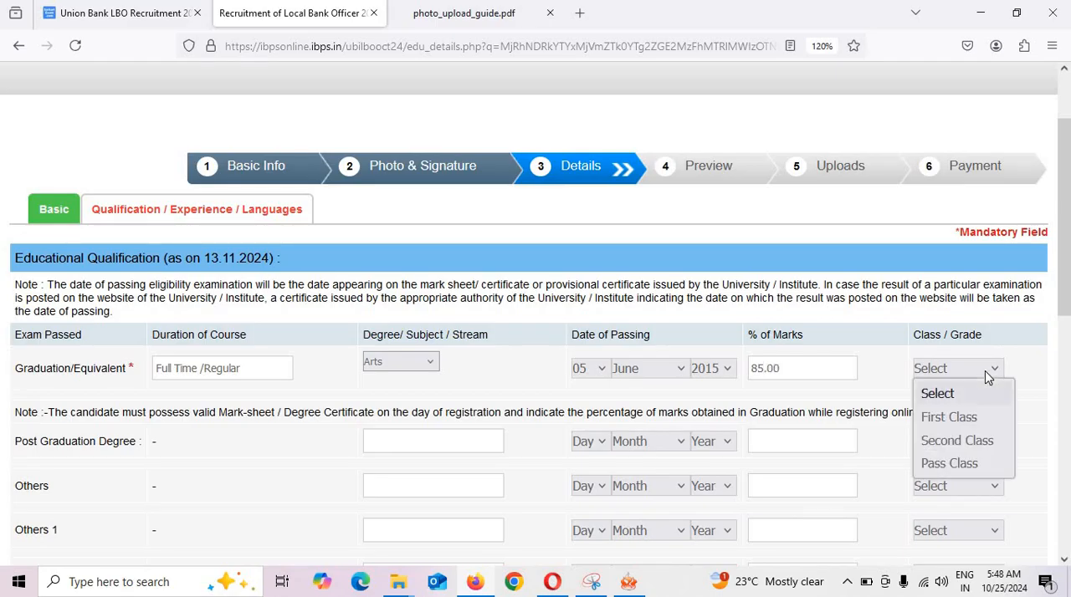
click(962, 418)
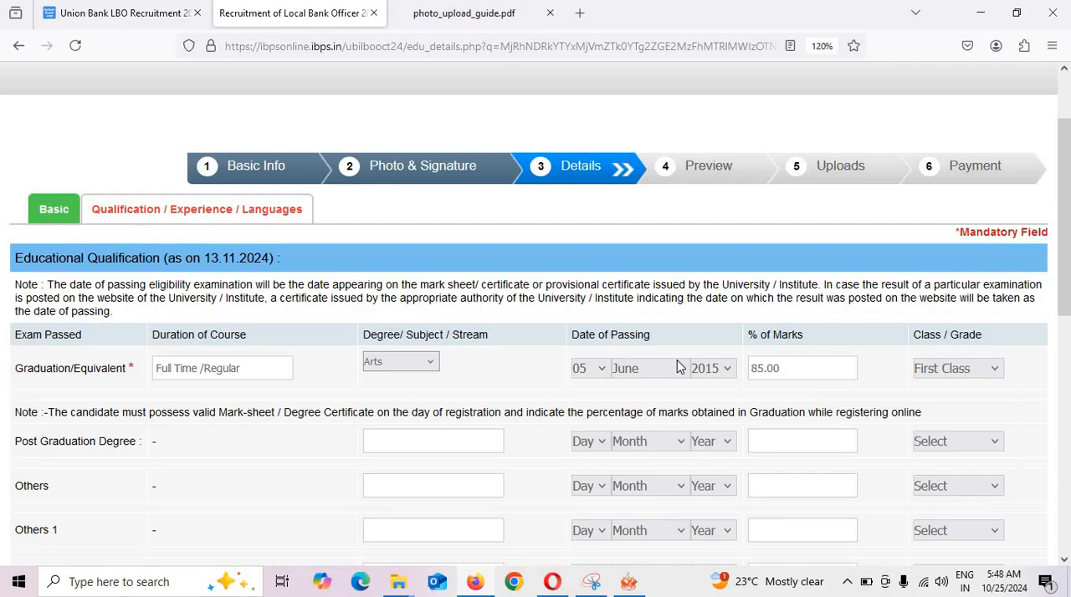
Leave the additional qualifications blank and answer No to presently working in the work experience details.
scroll(532, 355, down, 3)
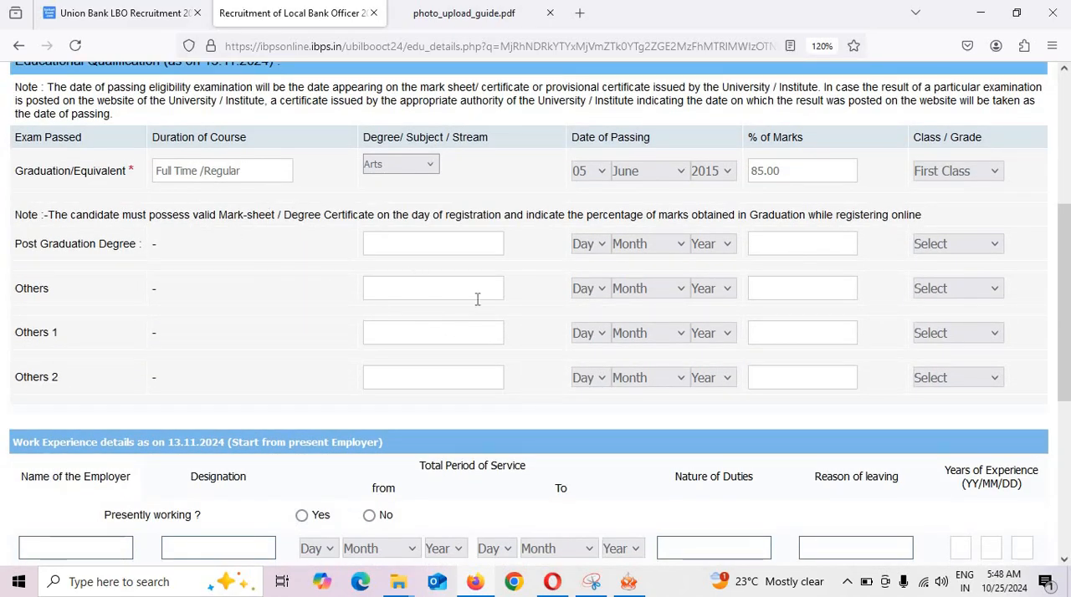
scroll(492, 298, down, 1)
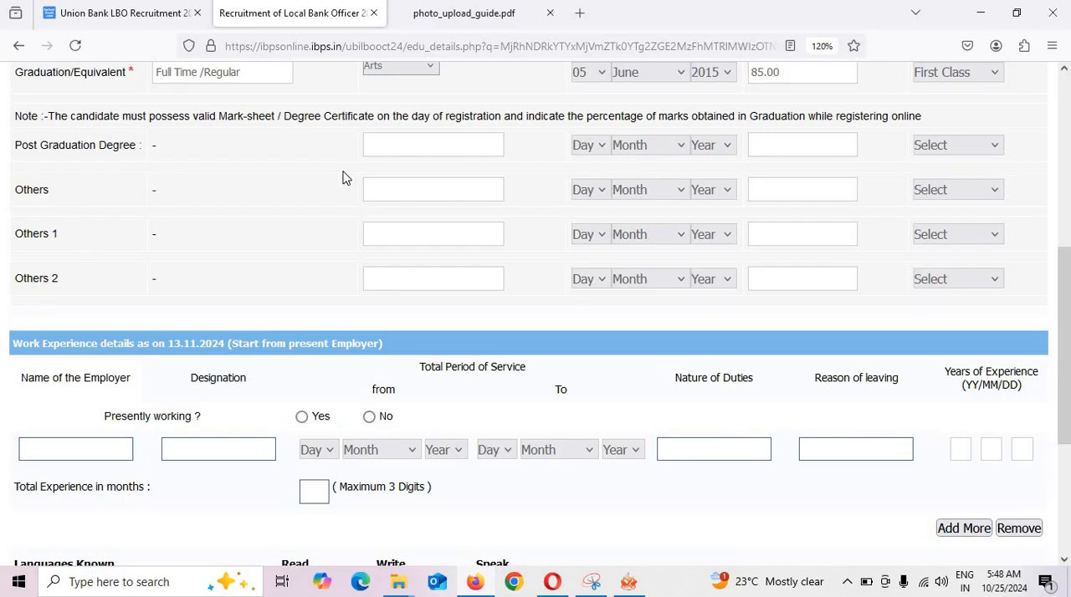
scroll(485, 222, down, 2)
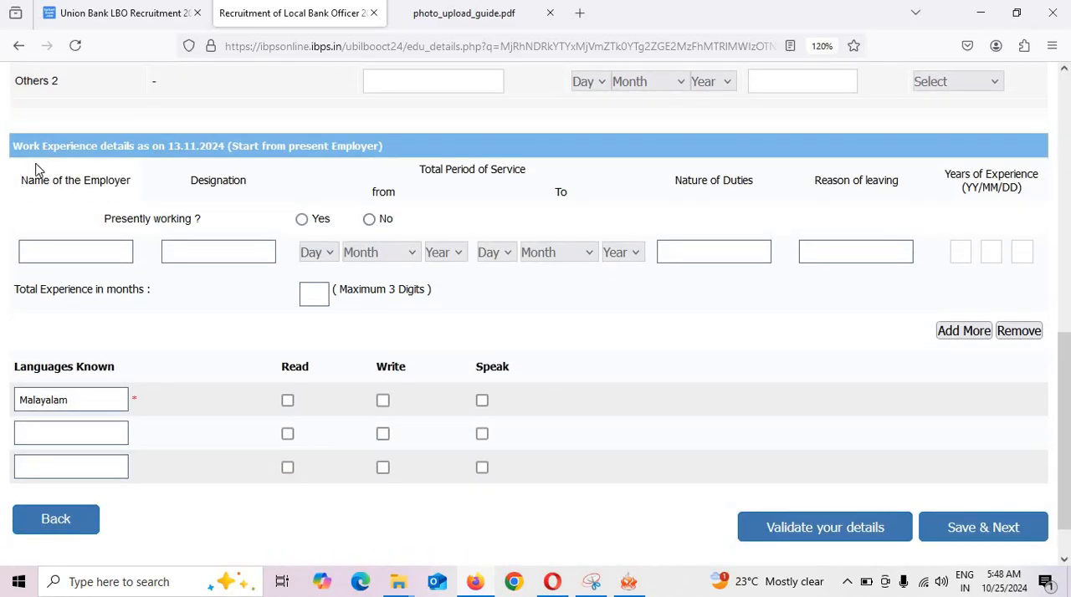
click(370, 220)
Mark Malayalam as a language read, written and spoken, and save the qualification page to proceed.
scroll(461, 271, down, 1)
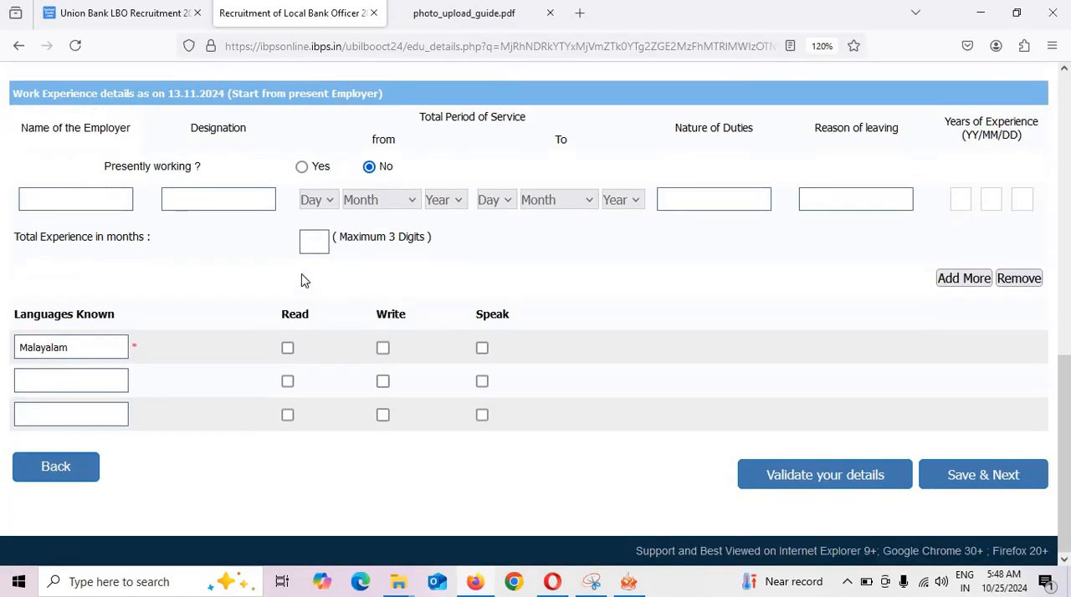
click(287, 349)
click(382, 349)
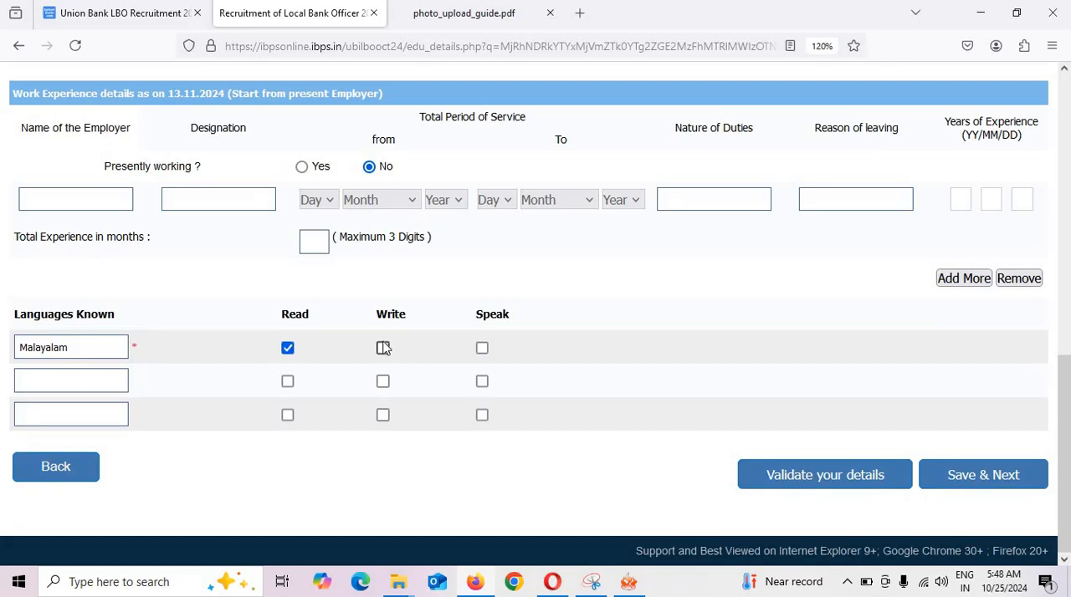
click(482, 348)
click(983, 476)
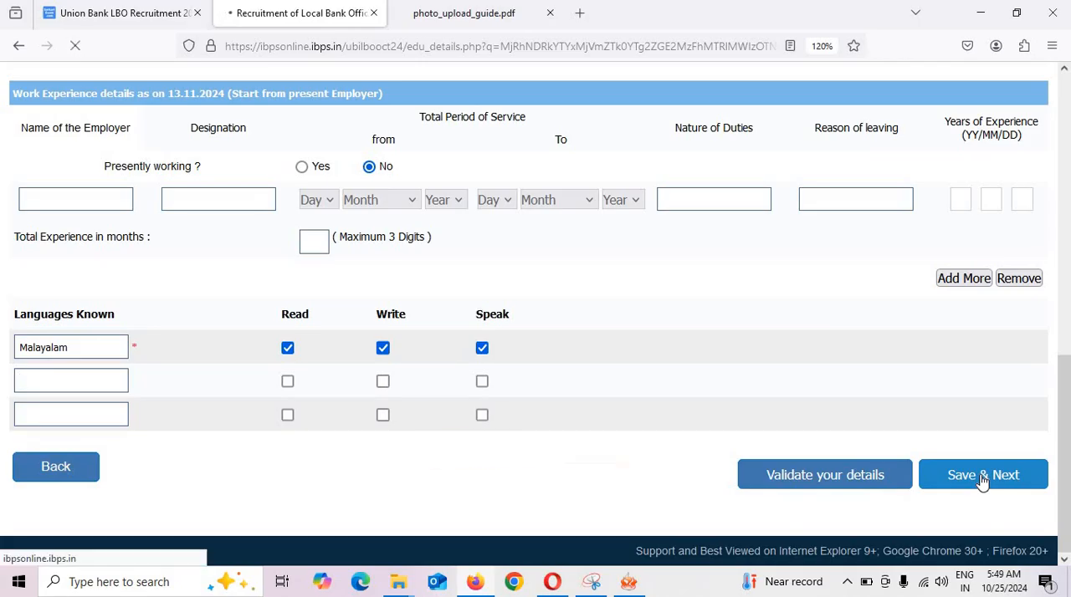
Agree to the declaration on the application preview, then complete the registration and confirm proceeding to the document uploads.
scroll(808, 477, down, 20)
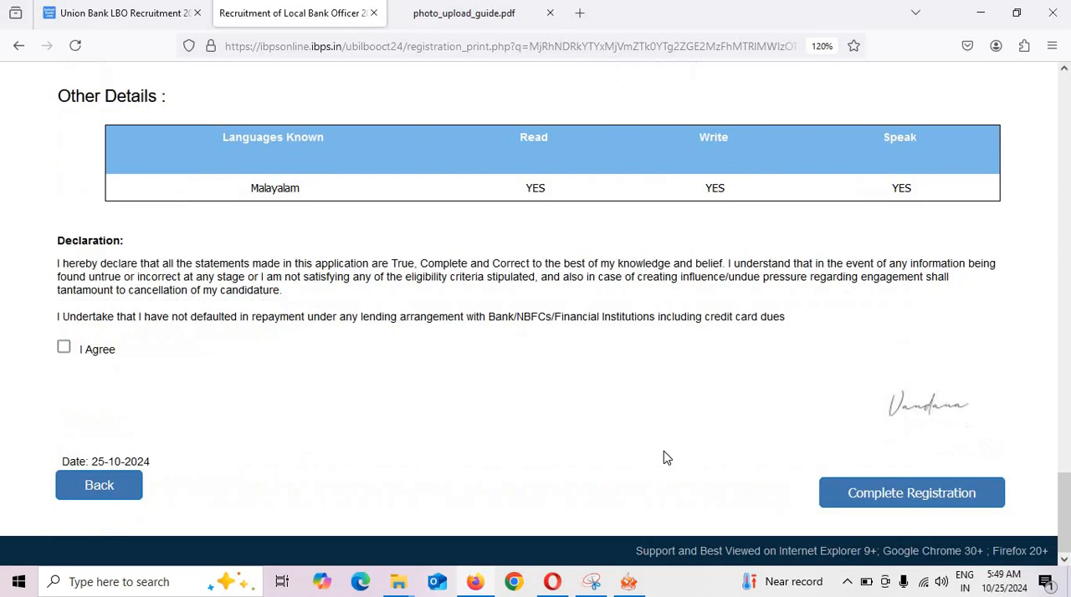
click(64, 347)
click(885, 499)
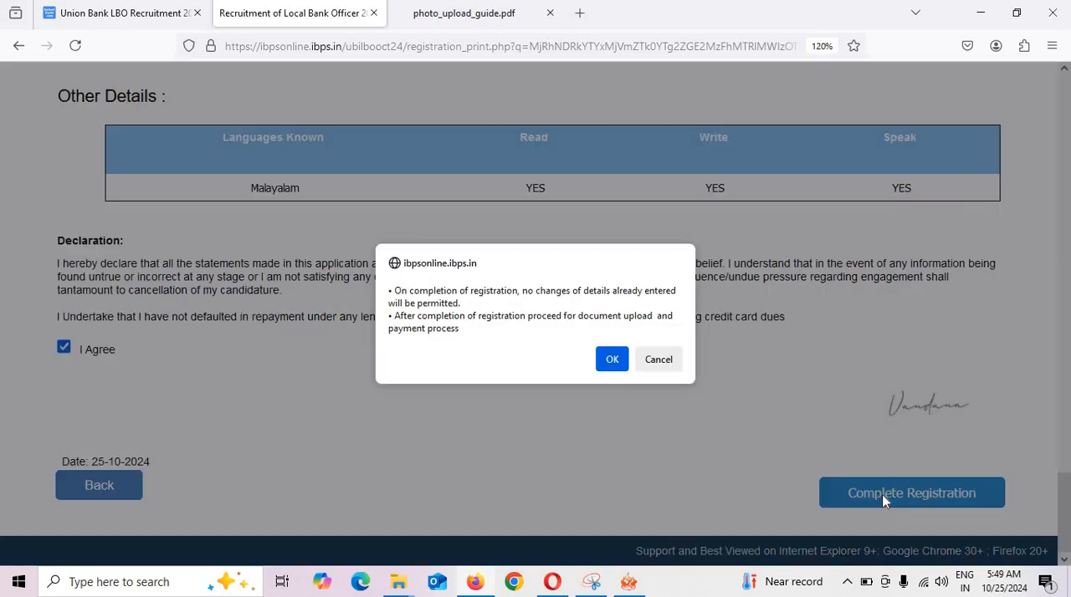
click(611, 366)
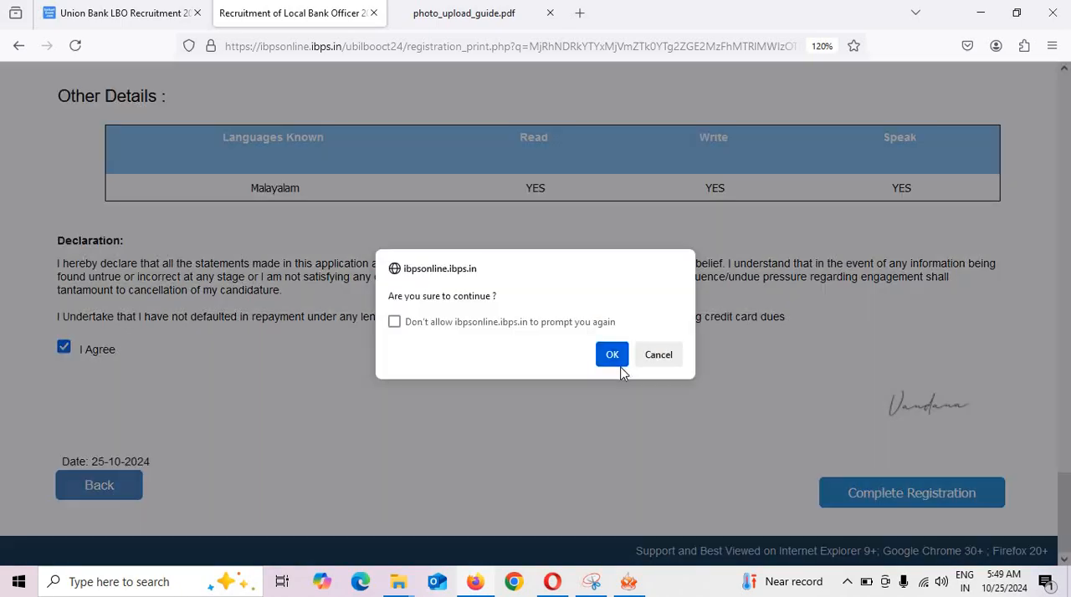
click(619, 361)
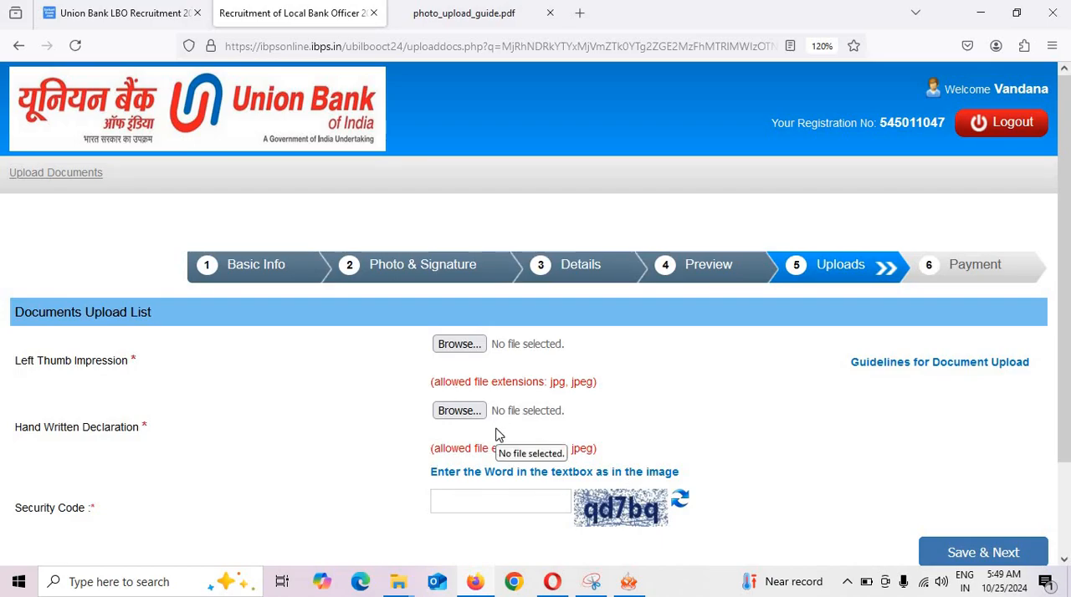
scroll(509, 433, down, 2)
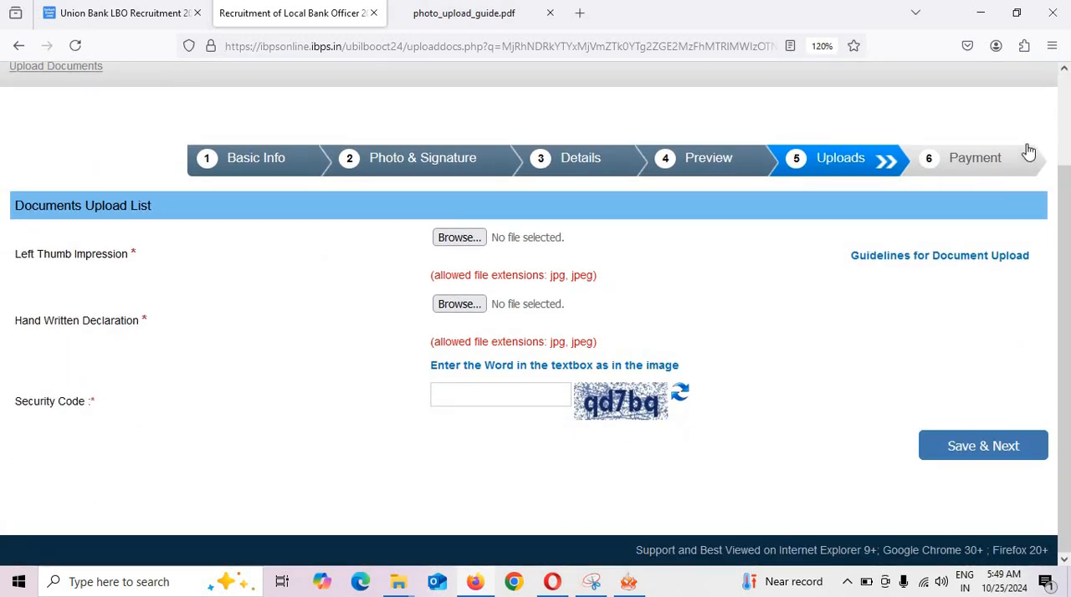